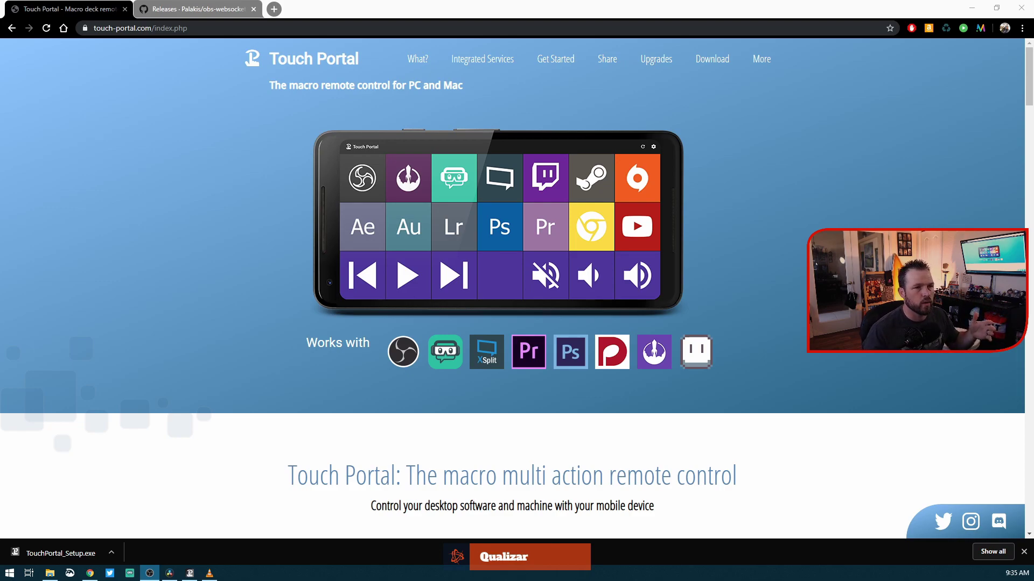
# Step: Scroll the touch-portal.com homepage down to the Windows, Mac, Android and iOS download options
pyautogui.scroll(-9, 325, 287)
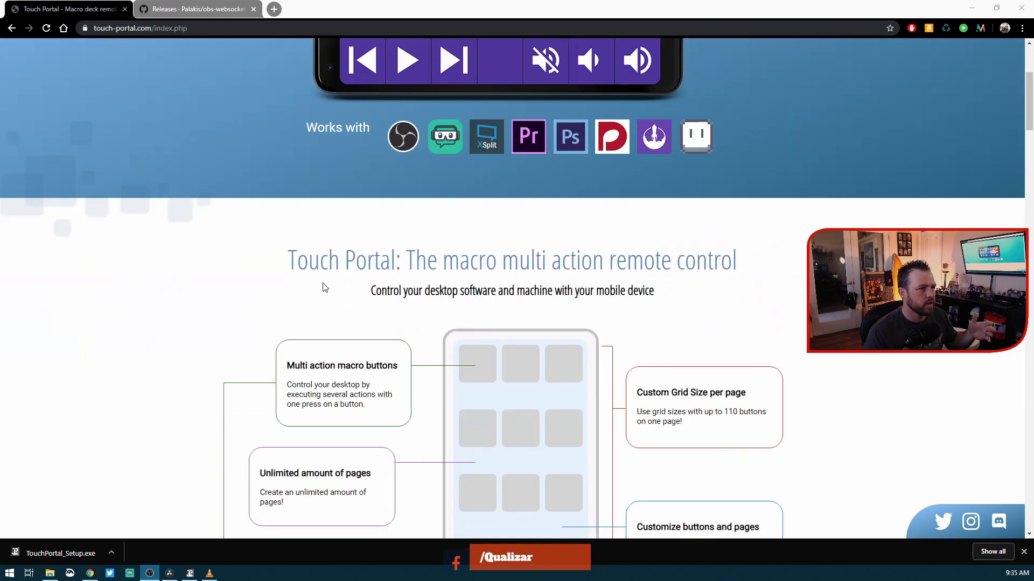
pyautogui.scroll(-20, 325, 287)
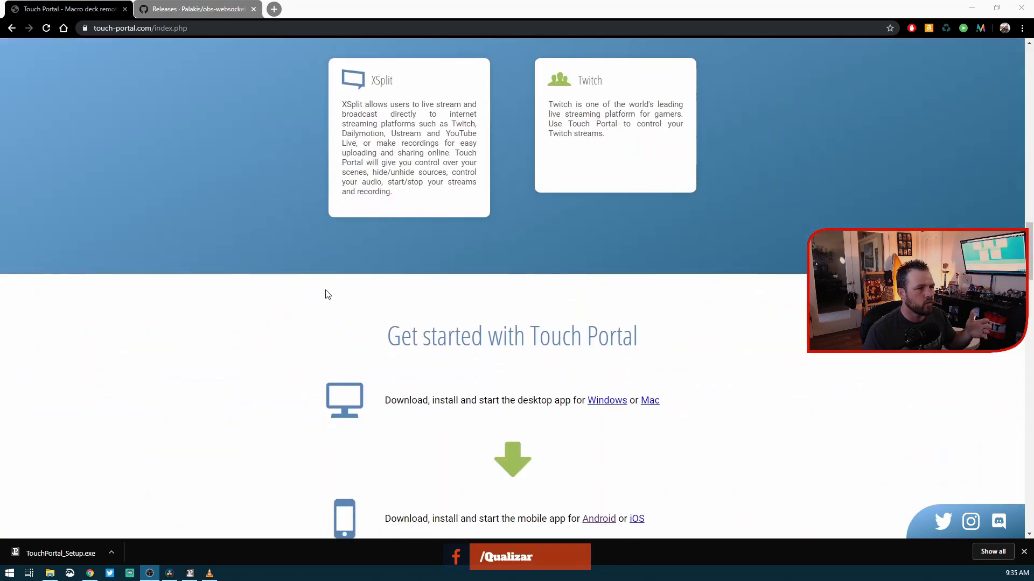
pyautogui.scroll(-20, 331, 298)
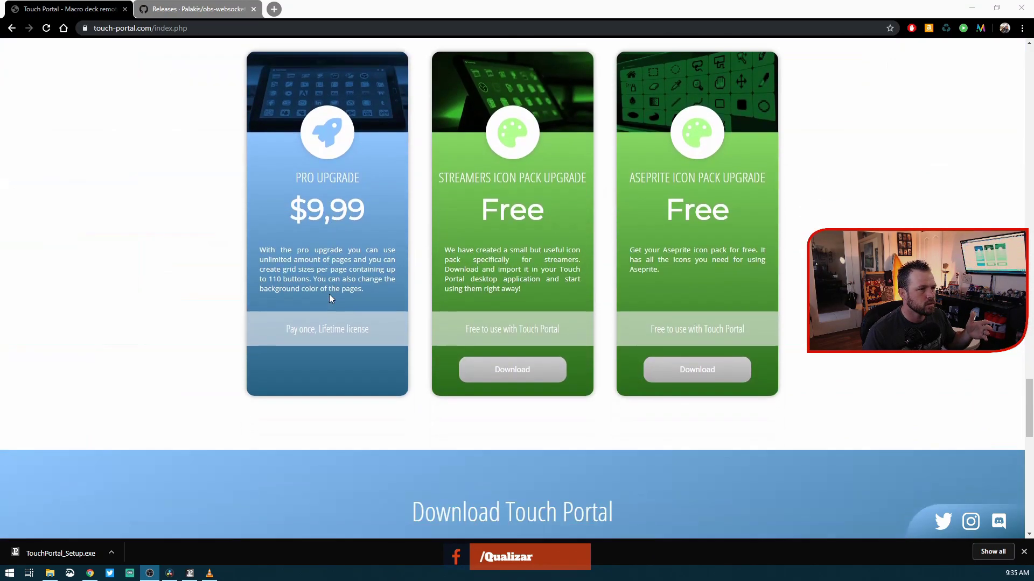
pyautogui.scroll(-4, 331, 298)
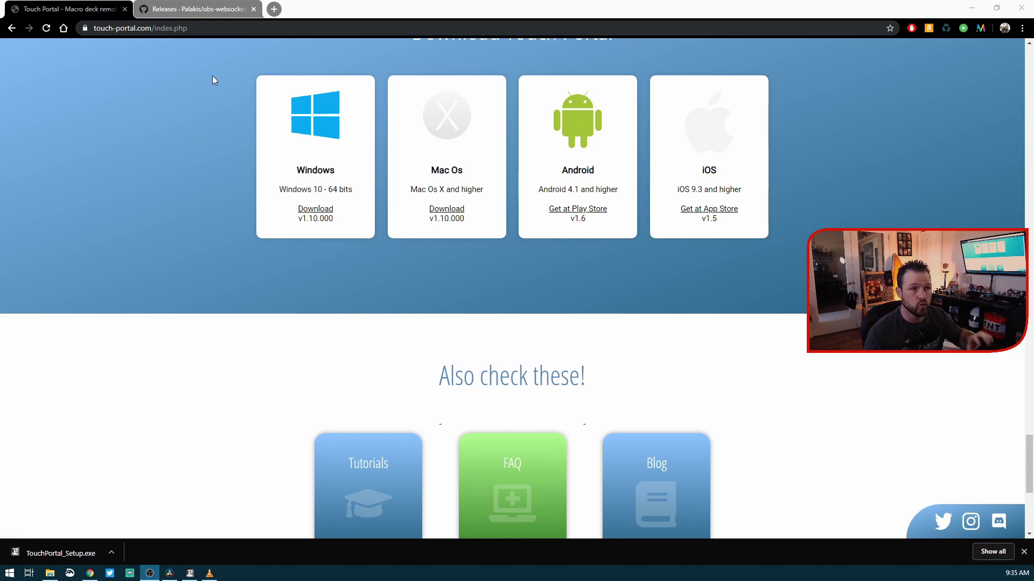
# Step: Switch to the obs-websocket Releases page in Chrome
pyautogui.click(197, 8)
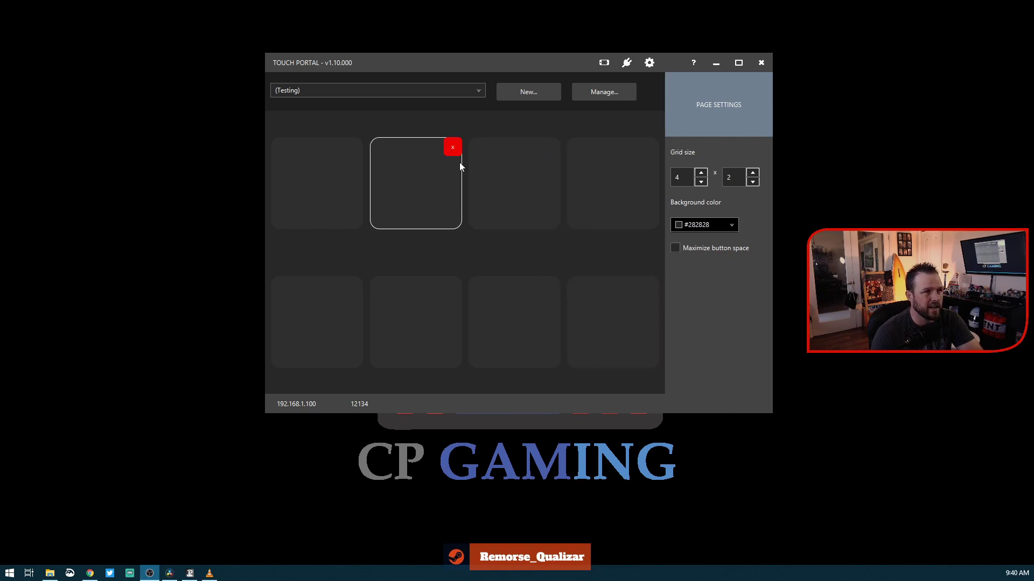
pyautogui.click(480, 90)
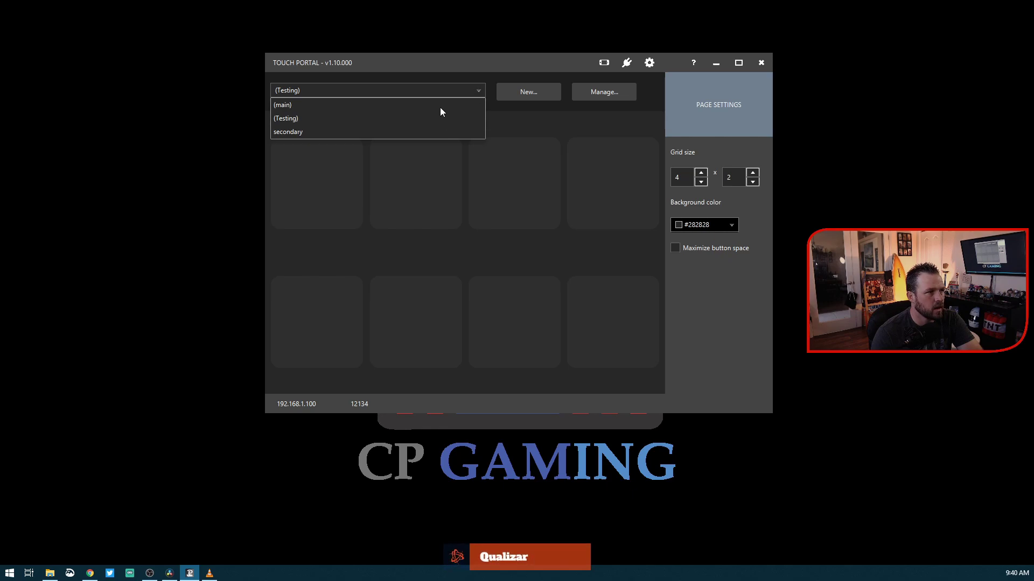
pyautogui.click(301, 118)
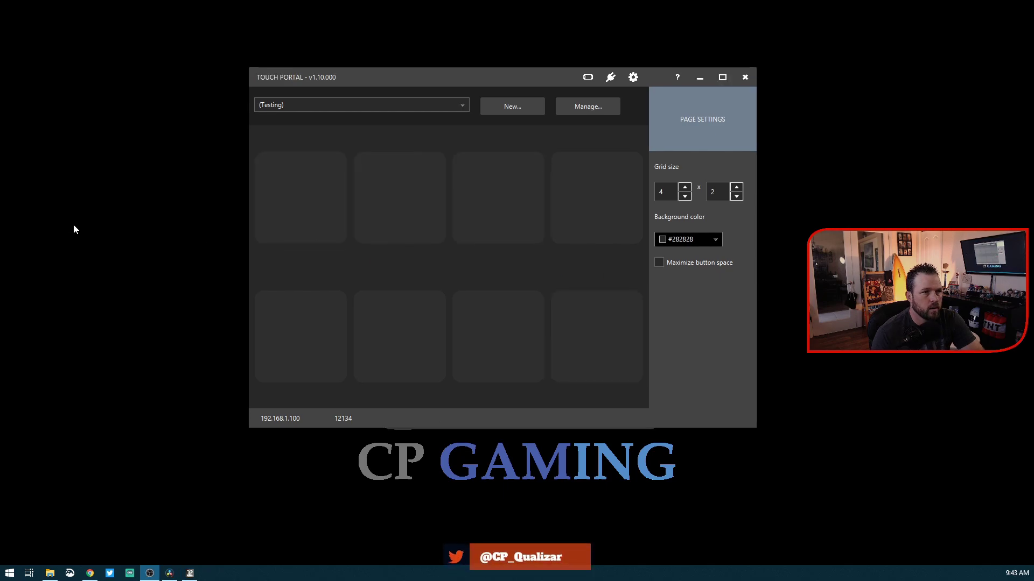
pyautogui.click(632, 78)
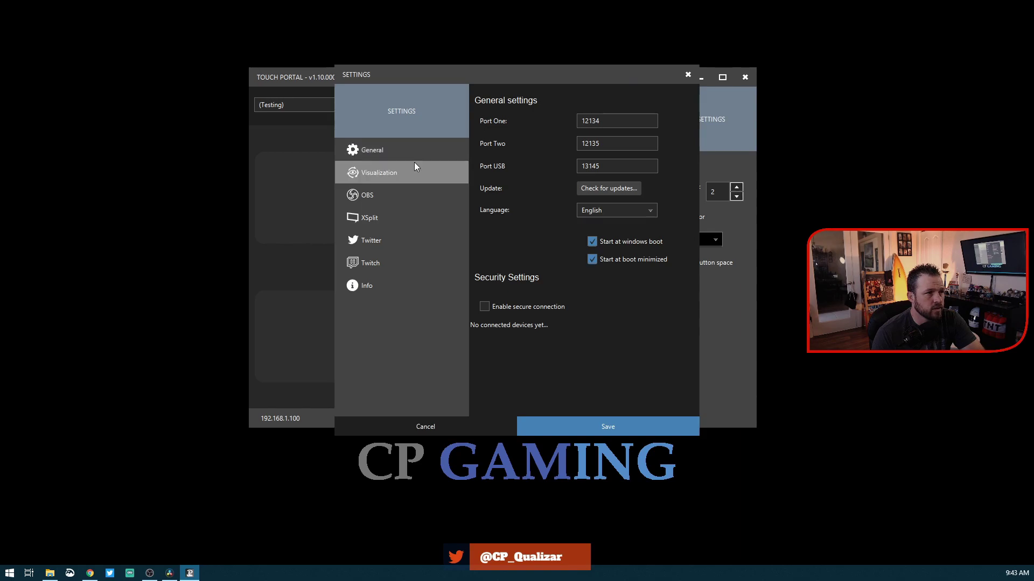
pyautogui.click(415, 194)
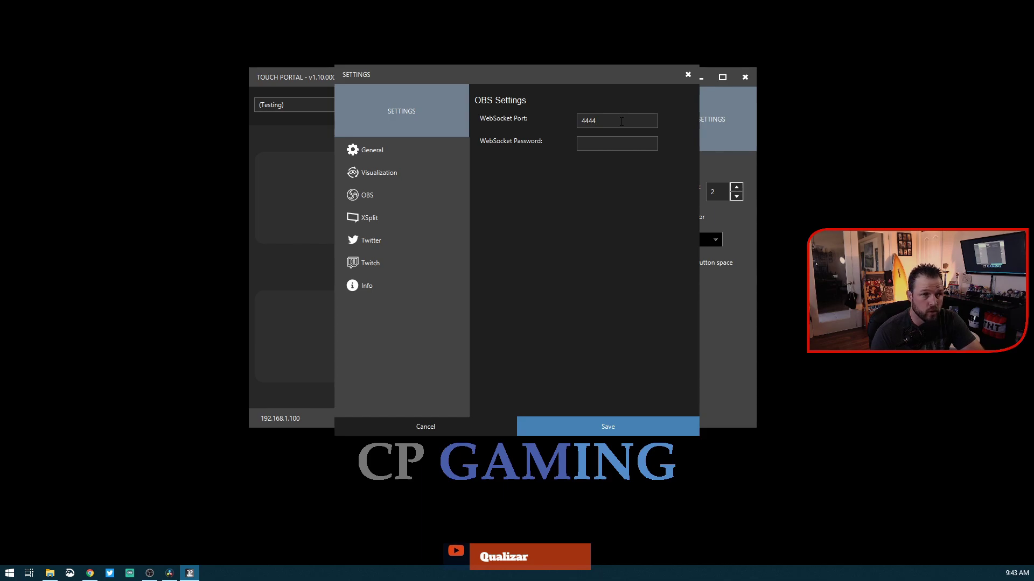
pyautogui.moveTo(146, 576)
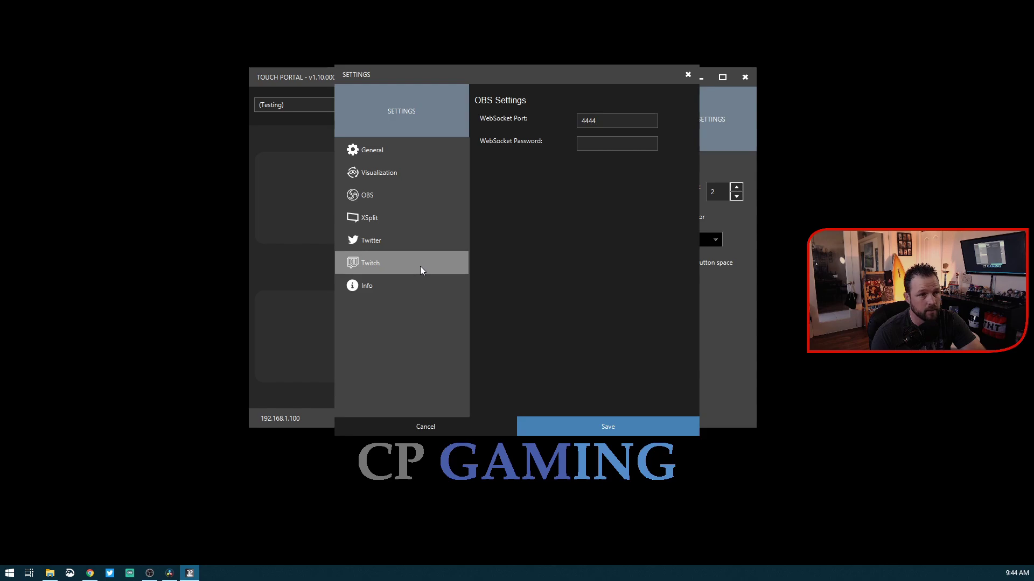
pyautogui.click(473, 426)
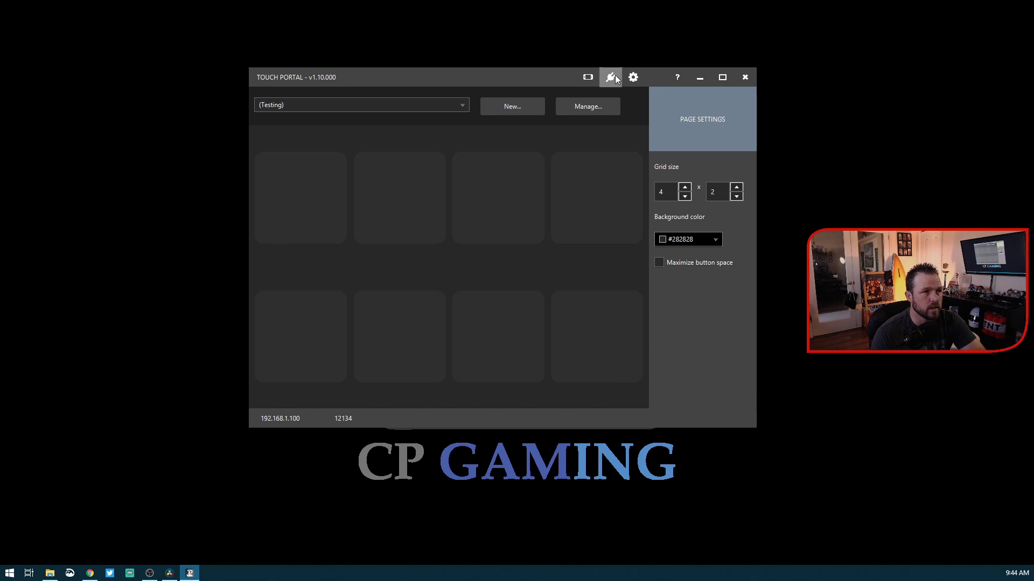
pyautogui.click(580, 85)
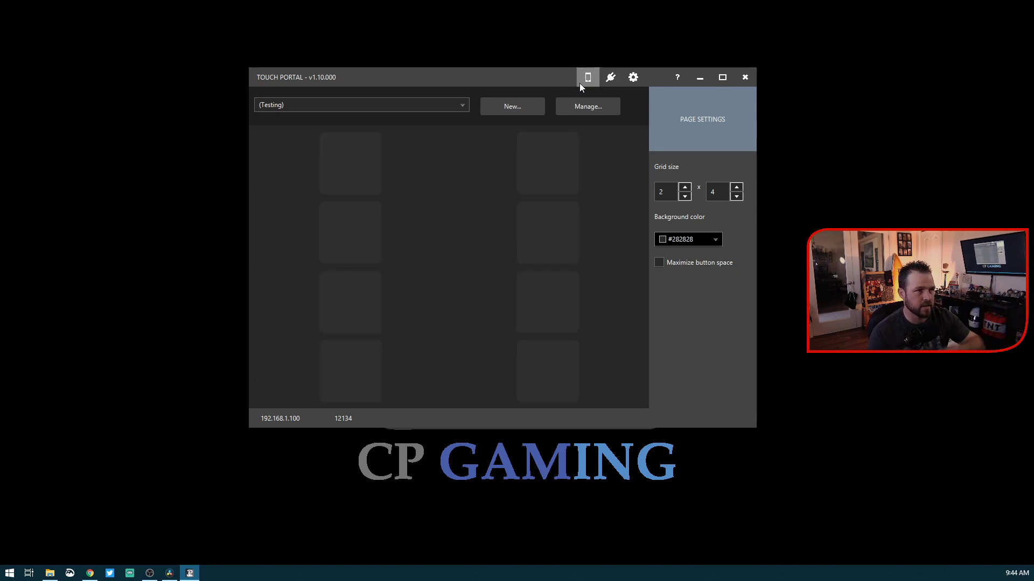
pyautogui.click(581, 85)
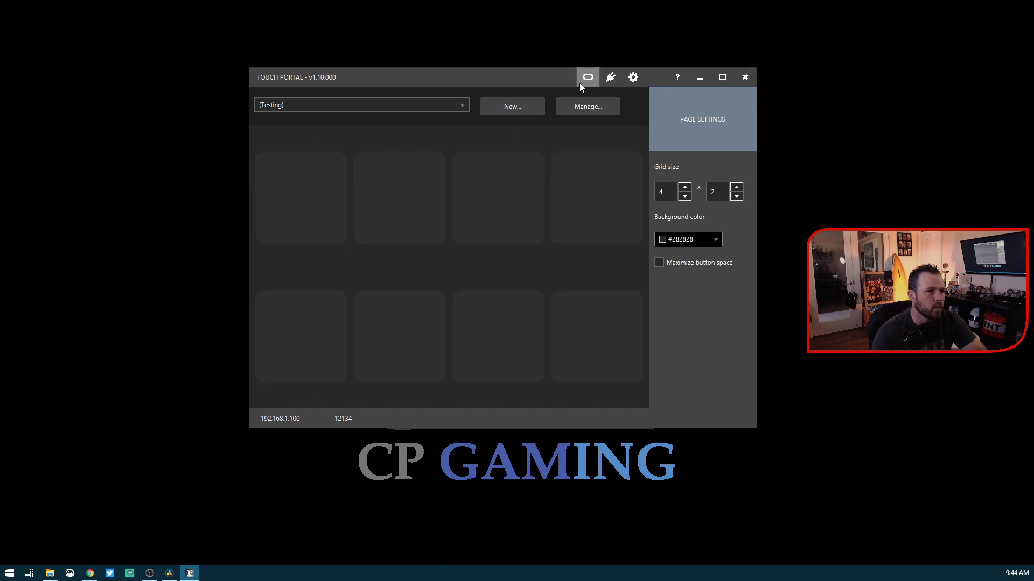
pyautogui.click(611, 85)
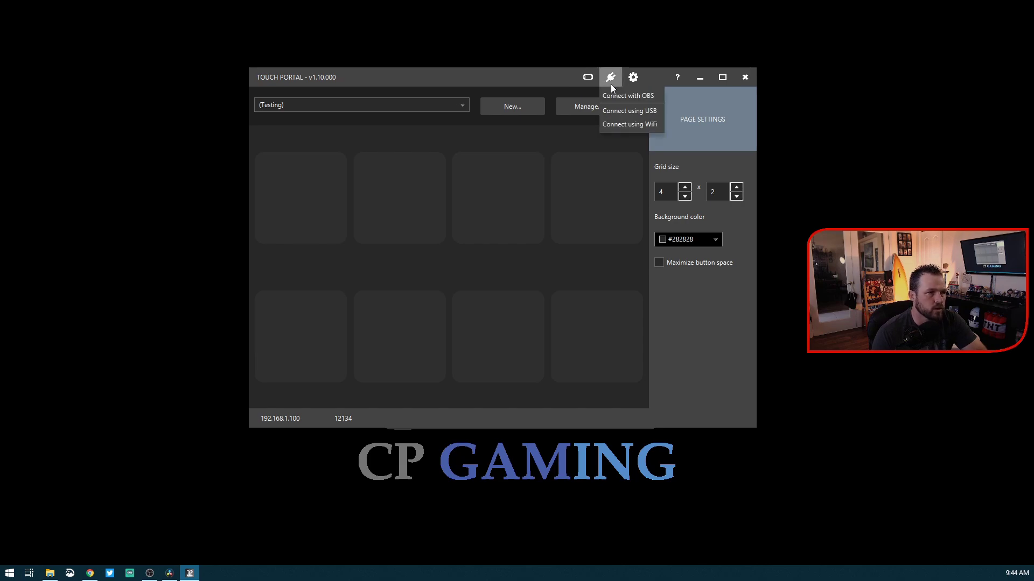
pyautogui.click(659, 95)
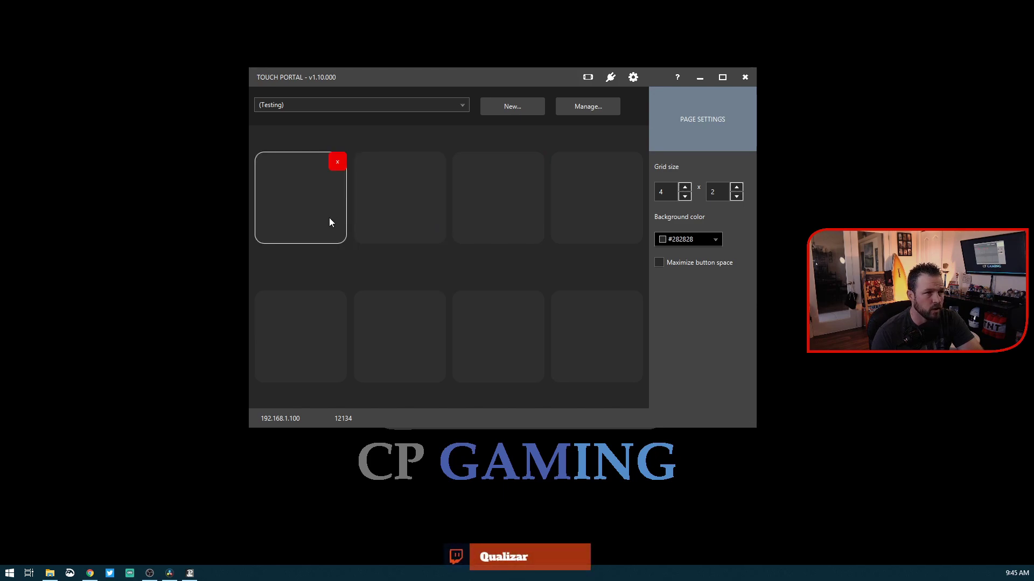
# Step: Label the first button 'Gaming Scene'
pyautogui.click(302, 202)
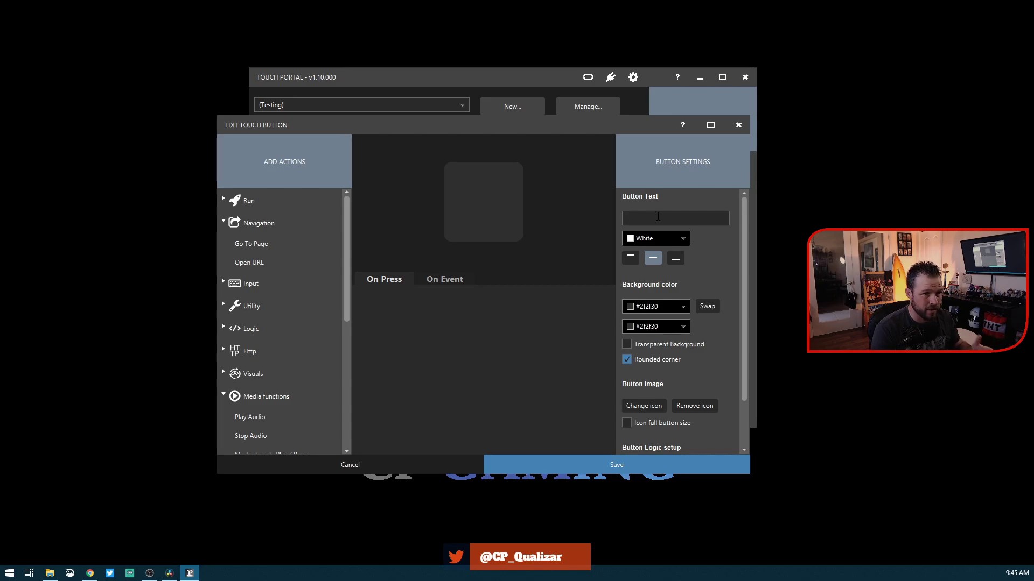
pyautogui.write('Gaming ')
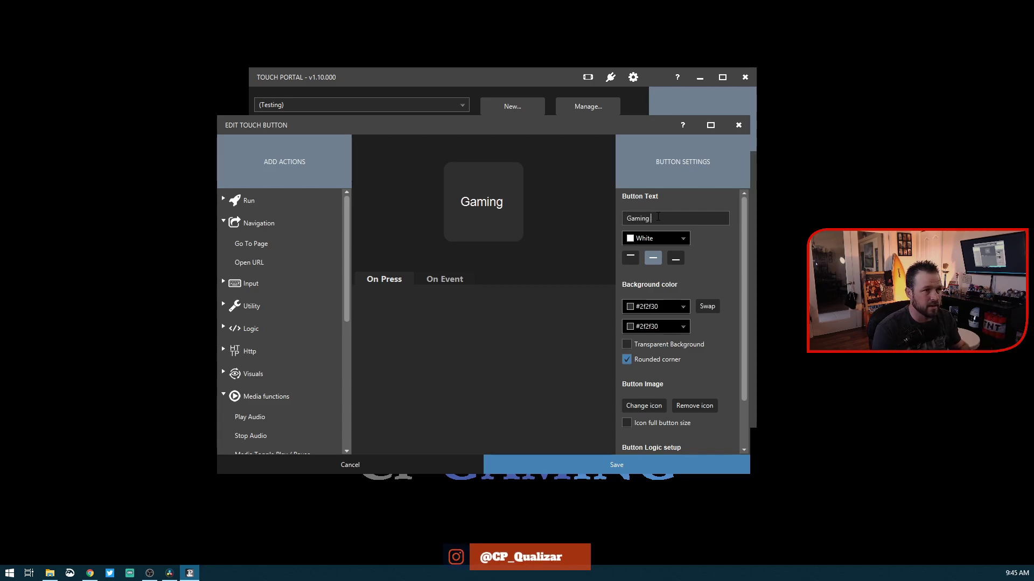
pyautogui.write('Scenc')
pyautogui.press('BackSpace')
pyautogui.press('BackSpace')
pyautogui.write('ne')
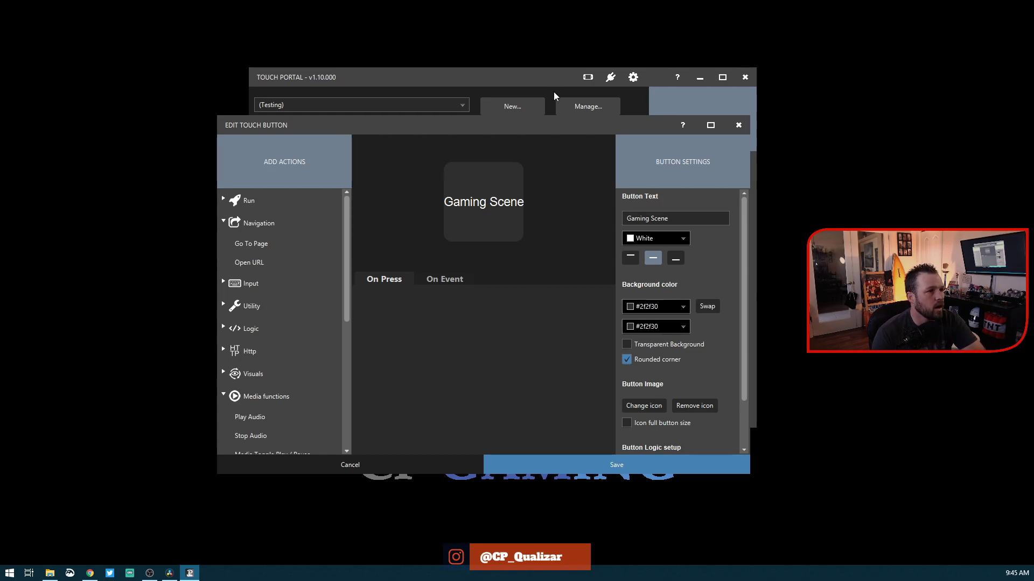
# Step: Collapse the Media functions and Navigation action categories and expand the OBS actions
pyautogui.scroll(-2, 305, 247)
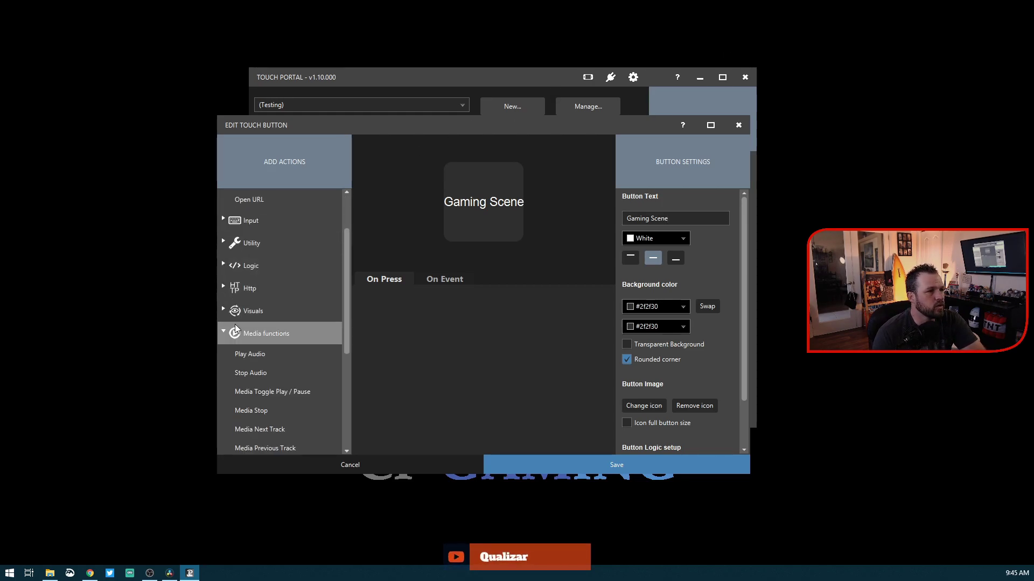
pyautogui.click(225, 332)
pyautogui.scroll(3, 231, 280)
pyautogui.click(225, 224)
pyautogui.scroll(-1, 226, 274)
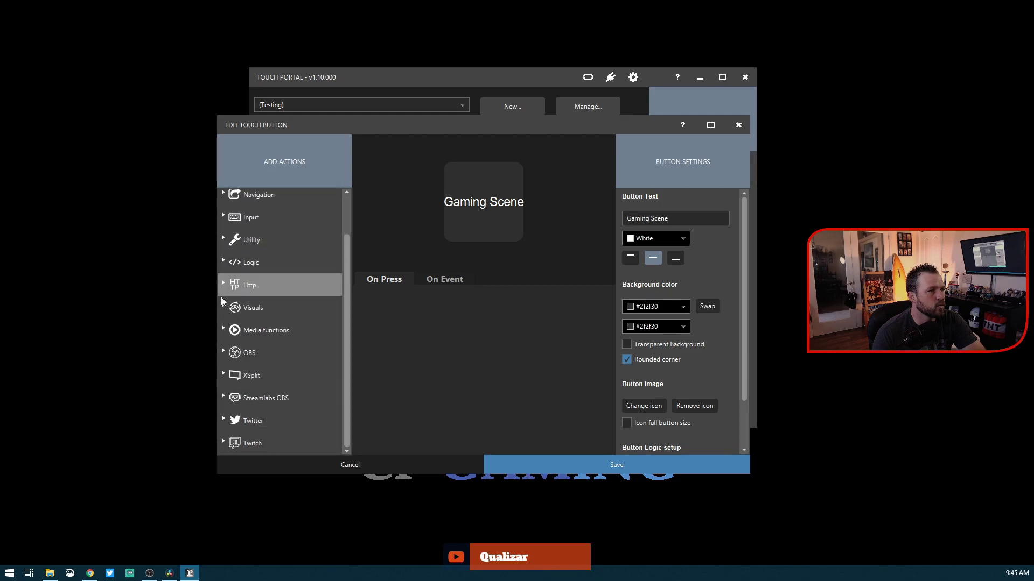
pyautogui.click(224, 350)
pyautogui.scroll(2, 288, 279)
pyautogui.scroll(8, 290, 280)
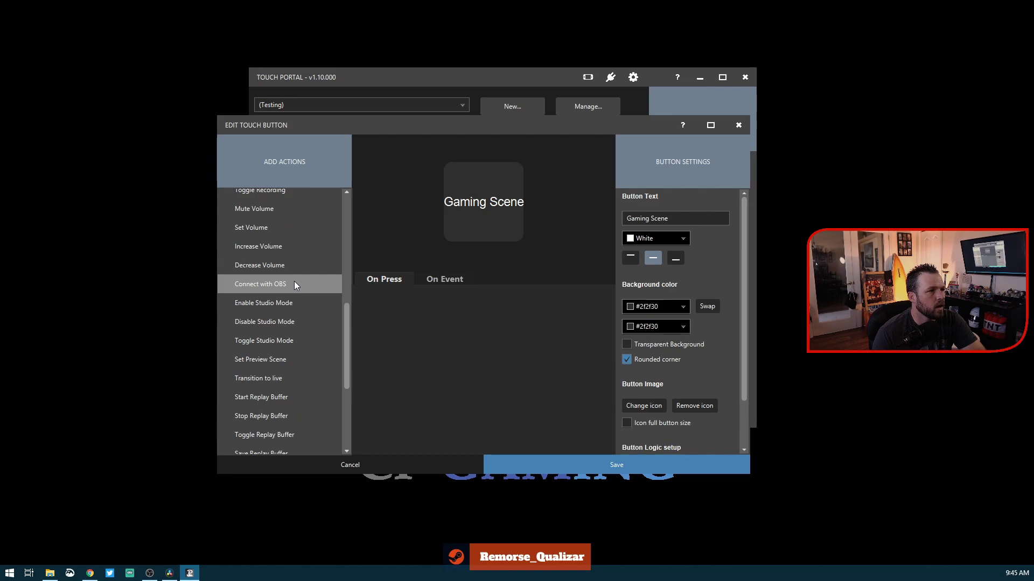
pyautogui.scroll(3, 323, 253)
pyautogui.scroll(-4, 322, 269)
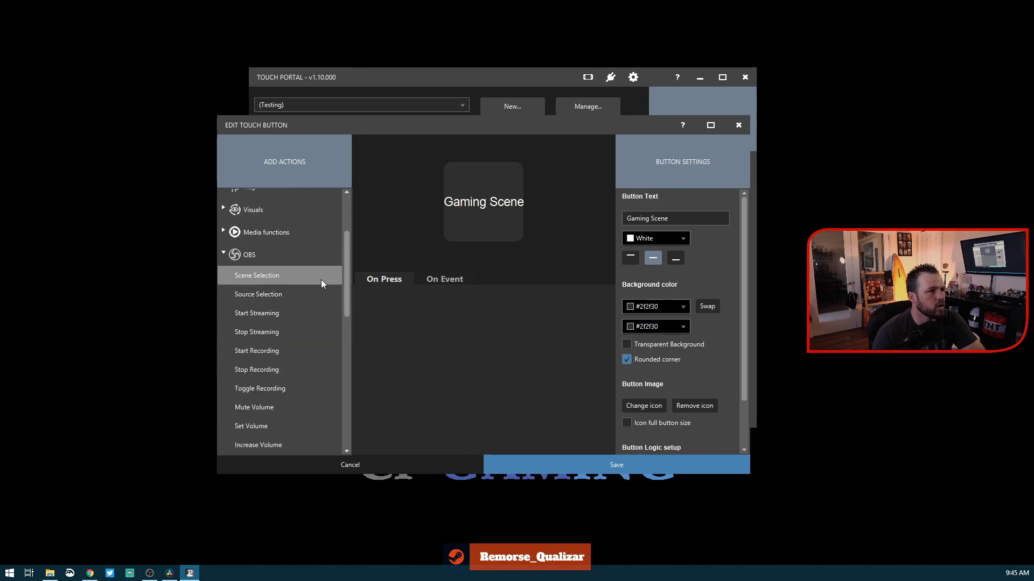
# Step: Add an OBS Scene Selection action that switches to the Gaming scene
pyautogui.click(283, 279)
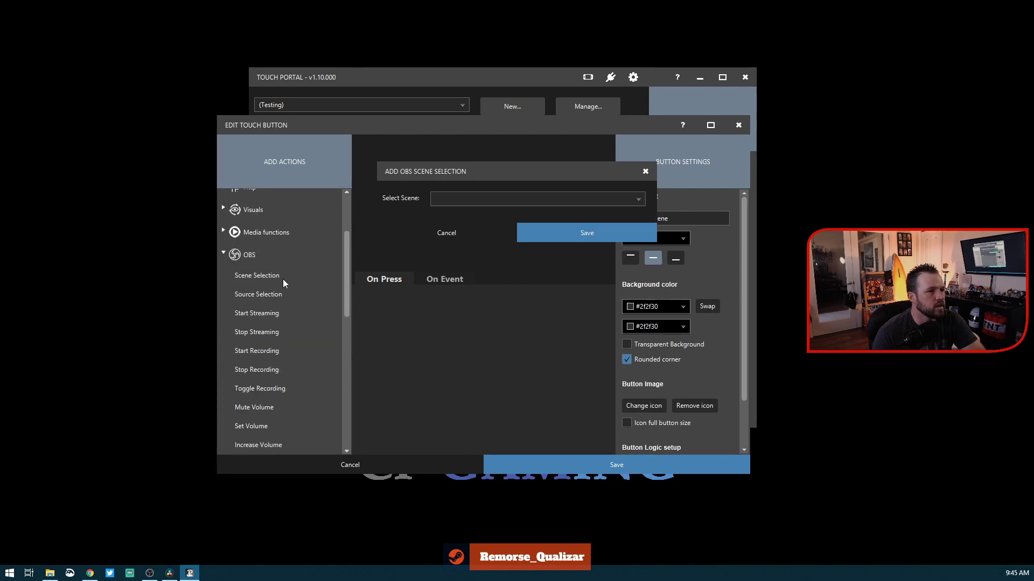
pyautogui.click(534, 203)
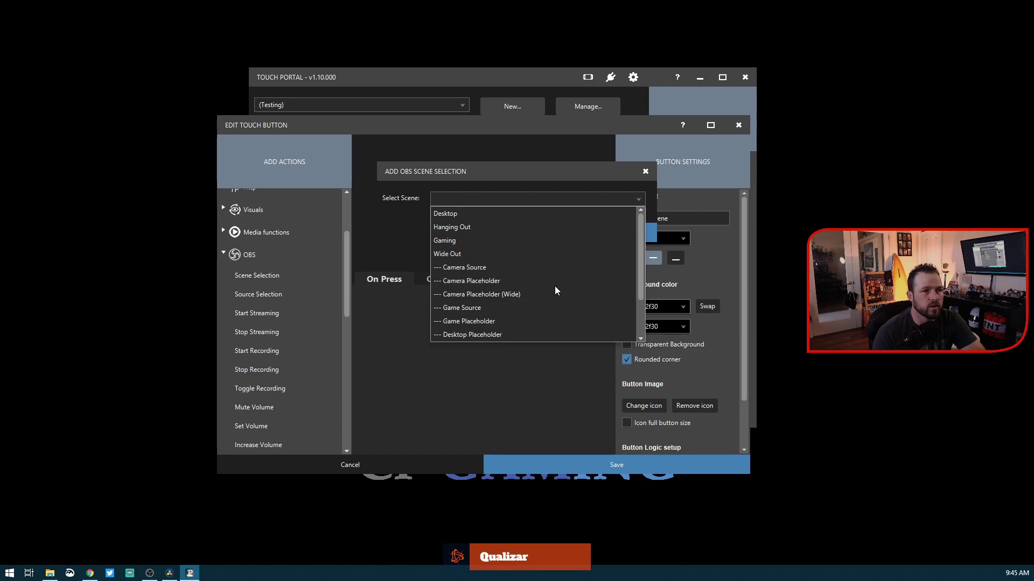
pyautogui.click(474, 240)
pyautogui.click(557, 237)
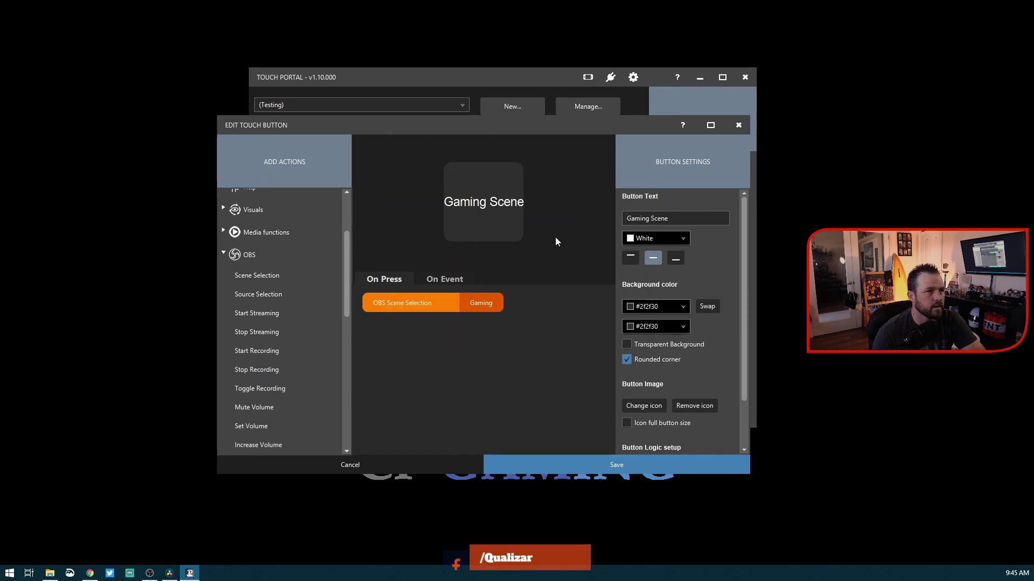
# Step: Save the Gaming Scene button and open the empty second slot for editing
pyautogui.click(604, 468)
pyautogui.click(321, 225)
pyautogui.click(394, 224)
pyautogui.click(376, 196)
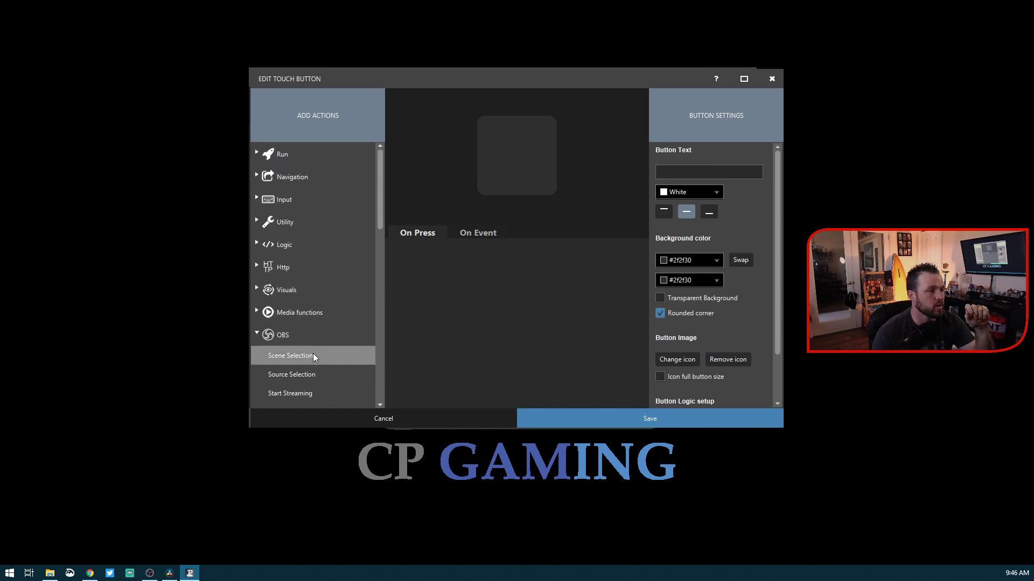
# Step: Label the second button 'Desktop'
pyautogui.click(678, 173)
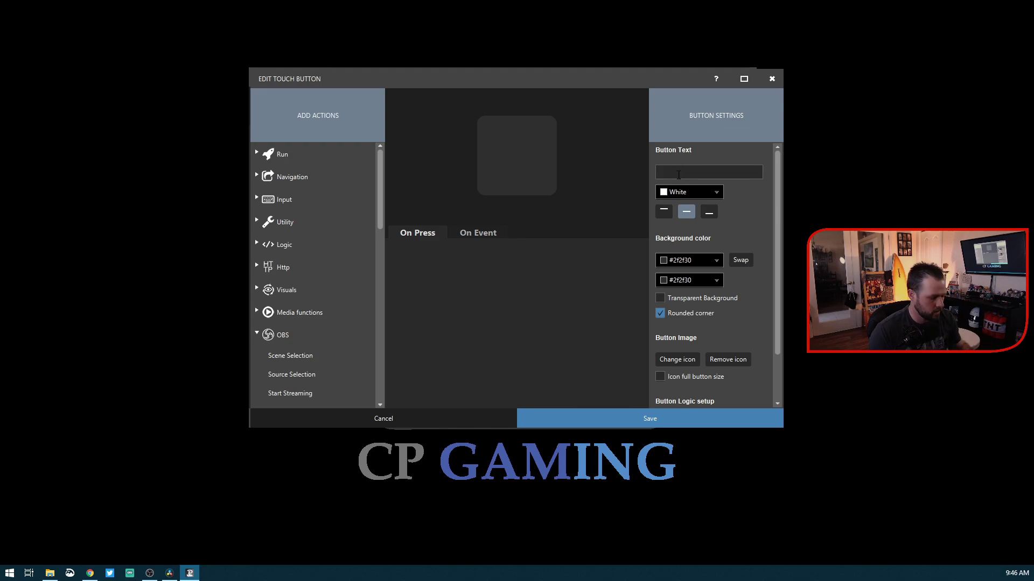
pyautogui.write('Desktop')
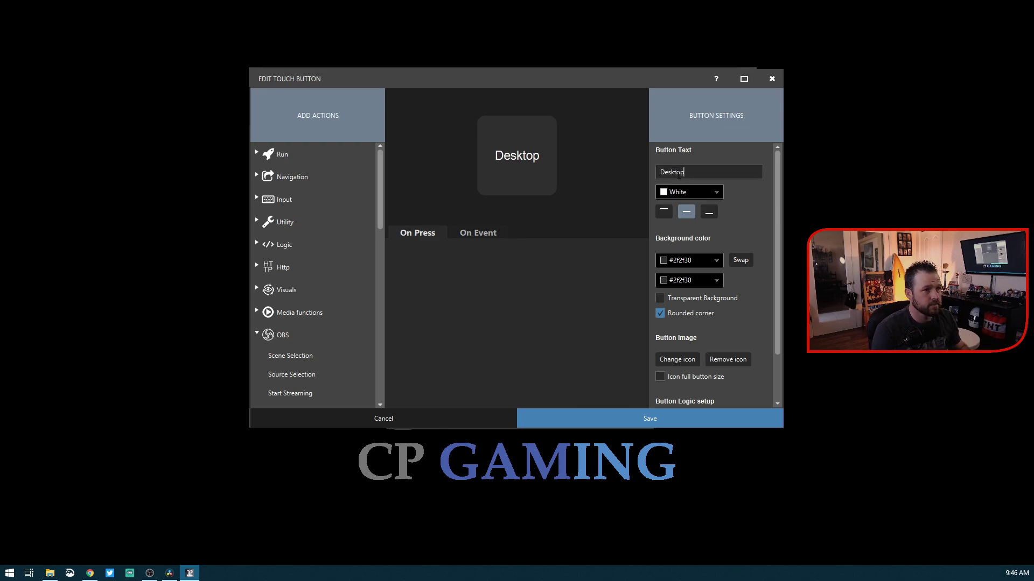
pyautogui.press('BackSpace')
pyautogui.press('BackSpace')
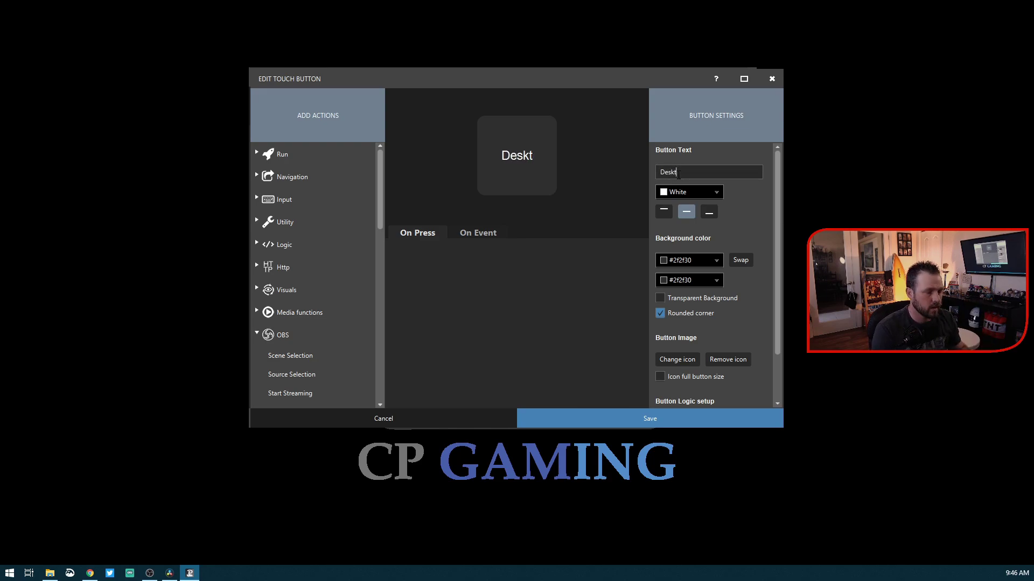
pyautogui.write('op')
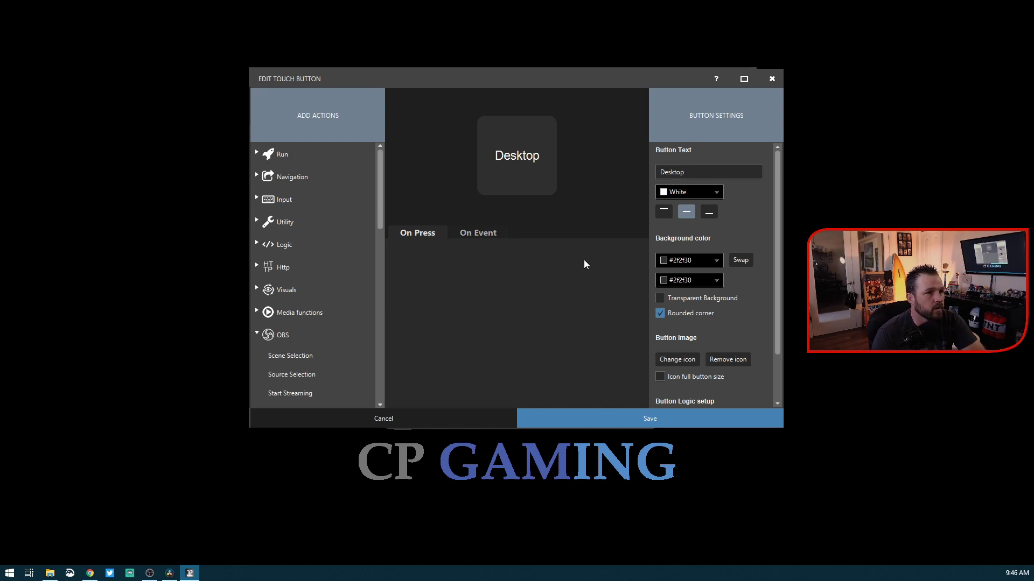
# Step: Add an OBS Scene Selection action for the Desktop scene and save the button
pyautogui.doubleClick(309, 354)
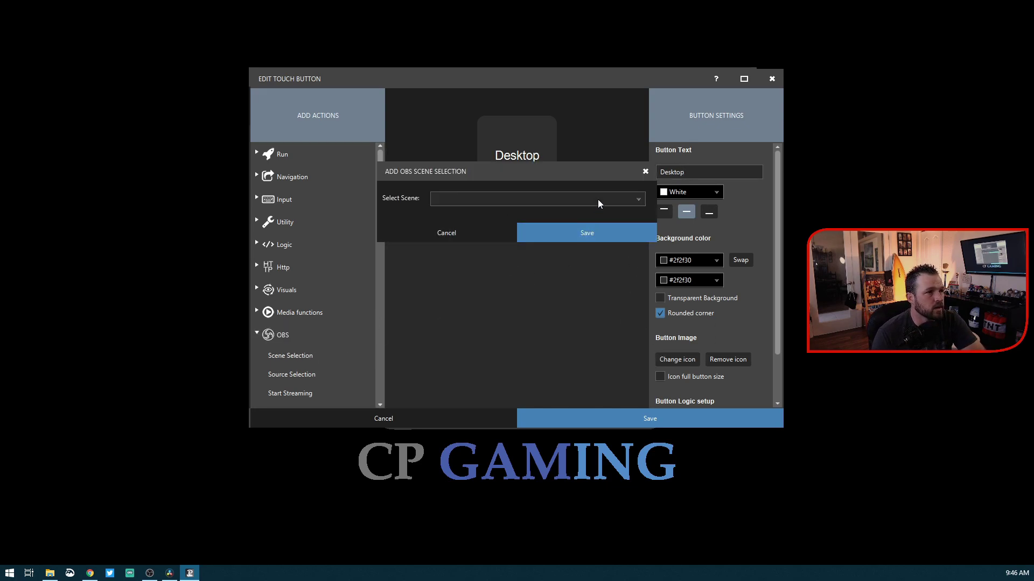
pyautogui.click(639, 200)
pyautogui.click(567, 213)
pyautogui.click(589, 232)
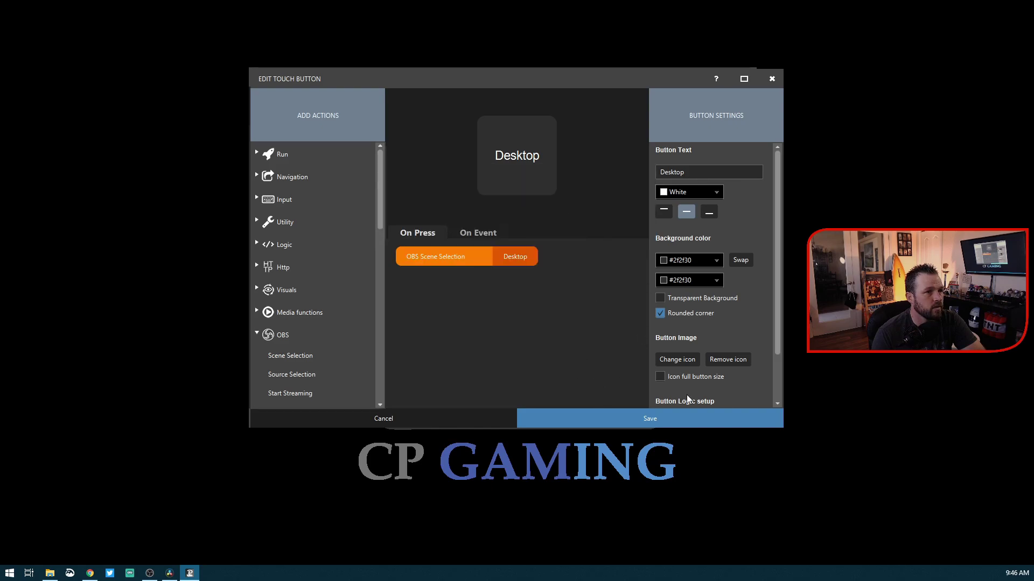
pyautogui.click(647, 415)
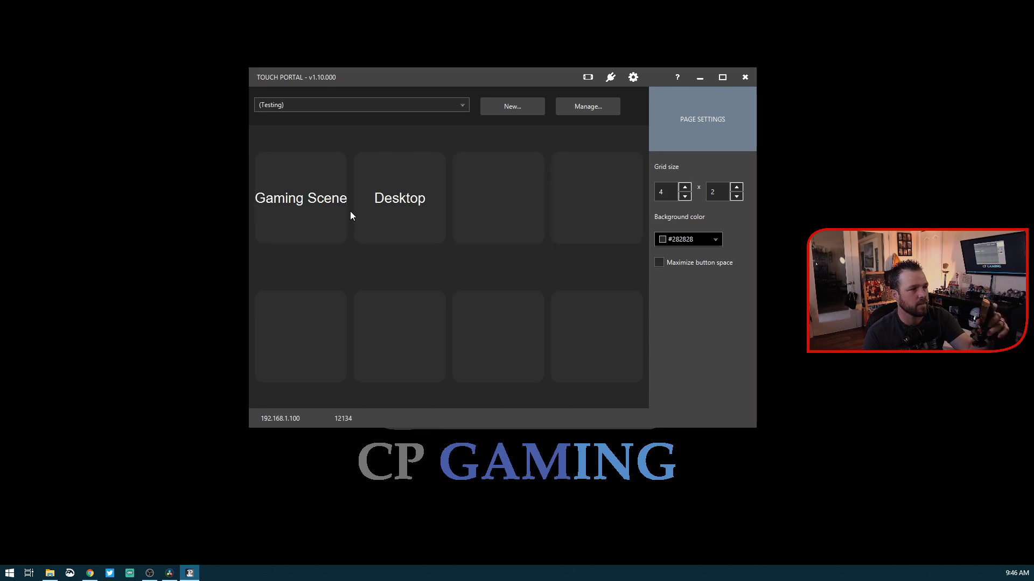
# Step: Set both Gaming Scene background colours to yellow #b3b31a and save
pyautogui.click(304, 217)
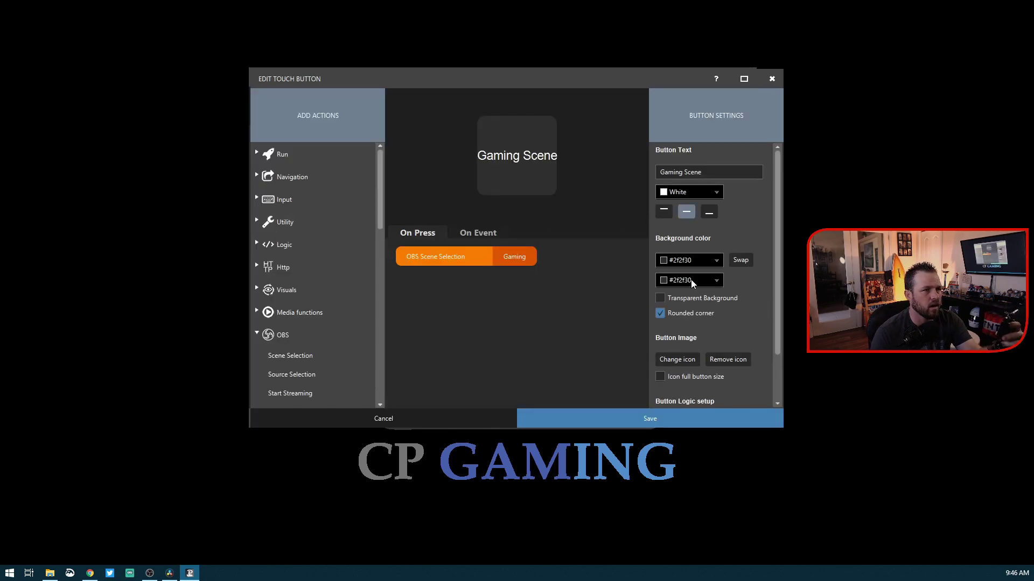
pyautogui.click(717, 260)
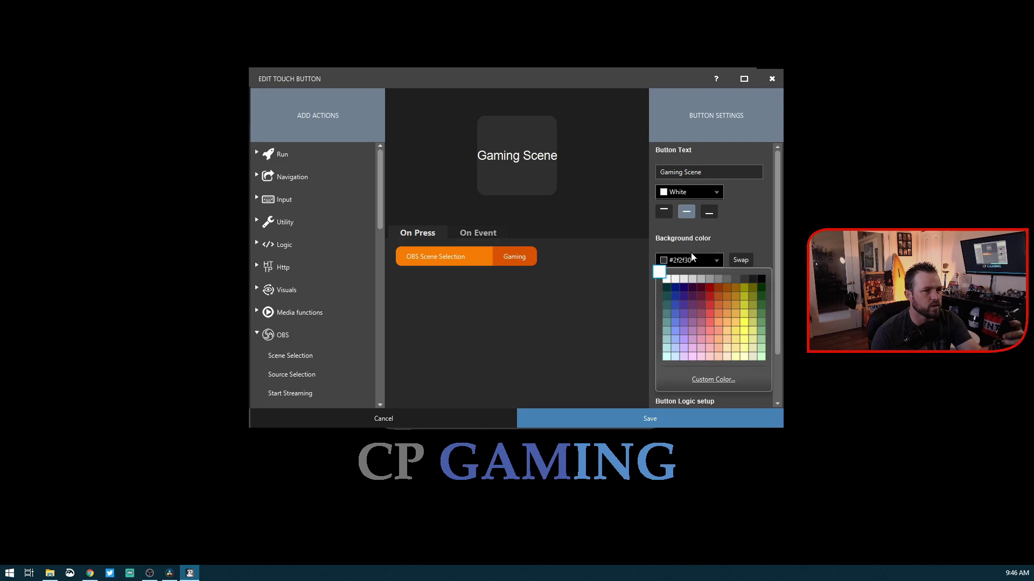
pyautogui.click(733, 296)
pyautogui.click(715, 282)
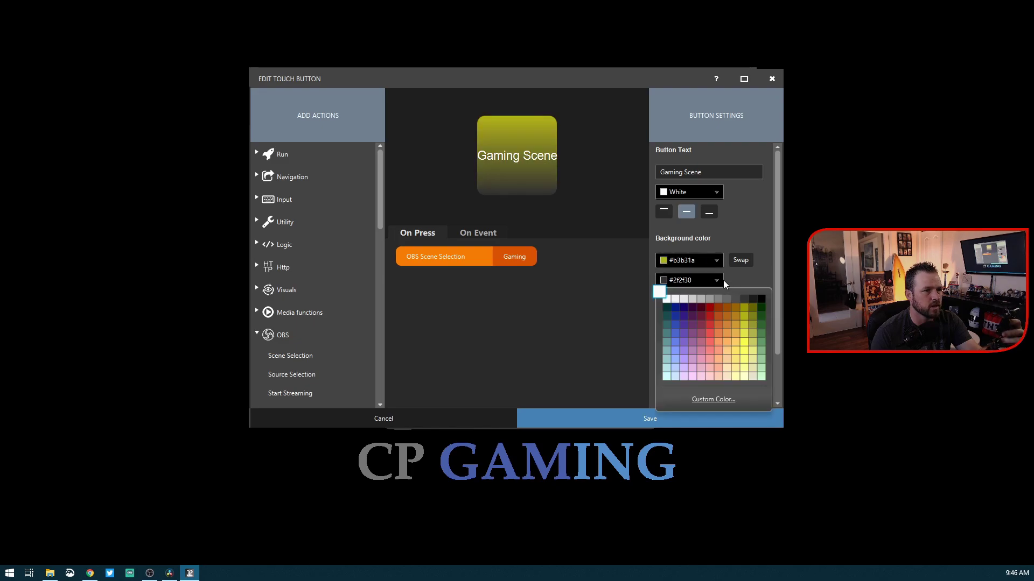
pyautogui.click(744, 318)
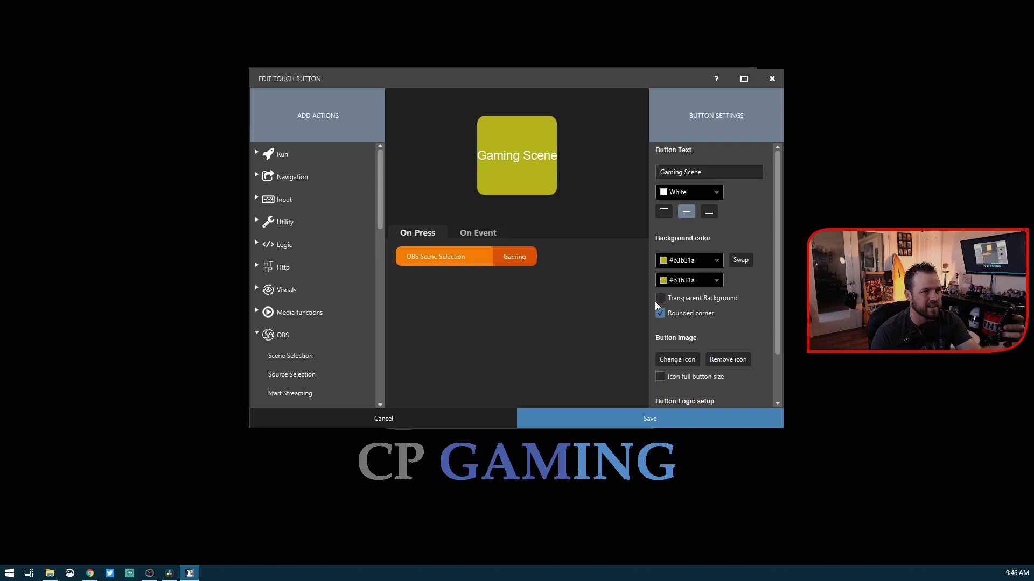
pyautogui.scroll(-1, 687, 343)
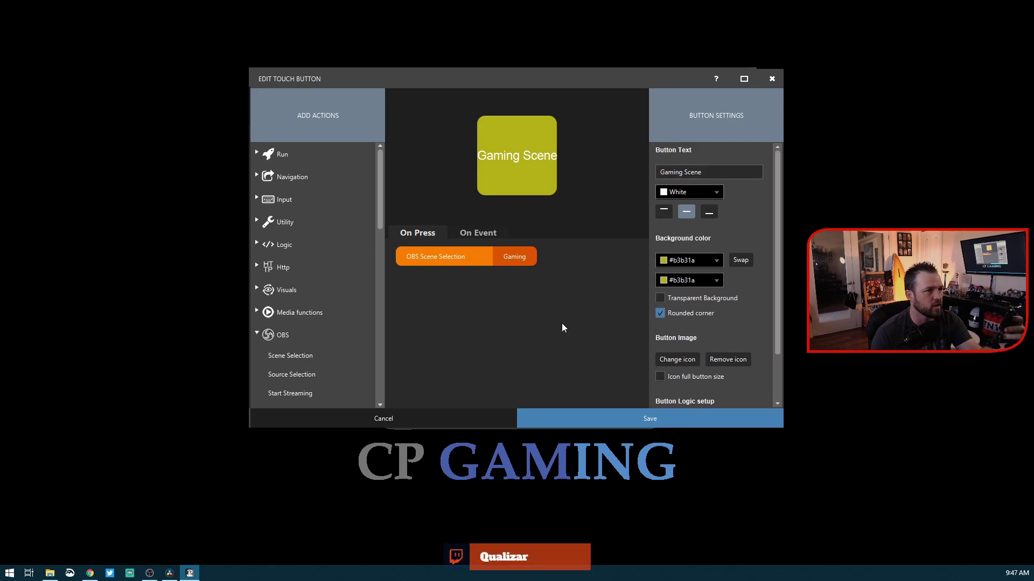
pyautogui.click(628, 422)
# Step: Give the Desktop button a peach #ffb380 top colour and light bottom colour, then save
pyautogui.click(412, 226)
pyautogui.click(679, 261)
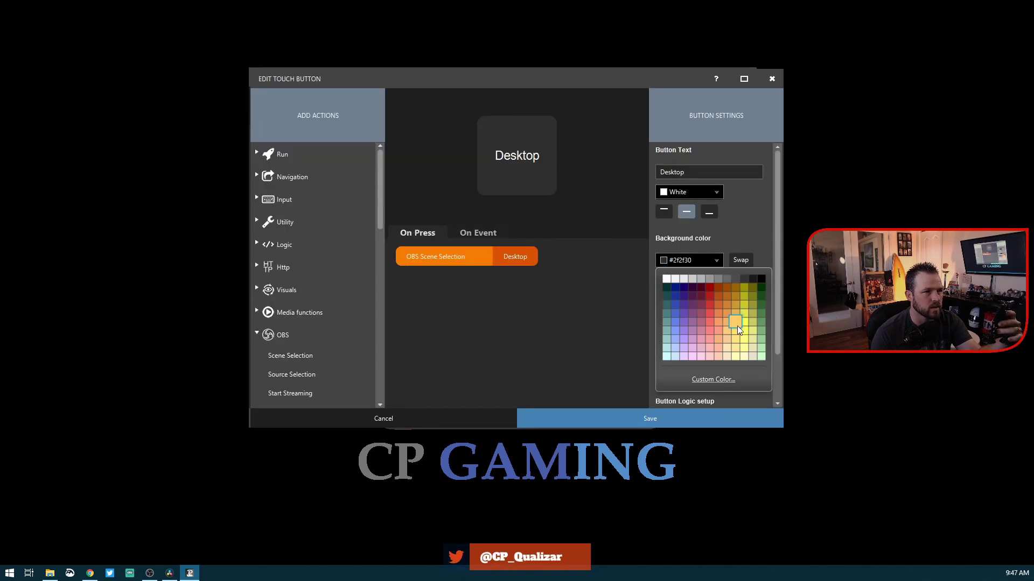
pyautogui.click(726, 338)
pyautogui.click(696, 281)
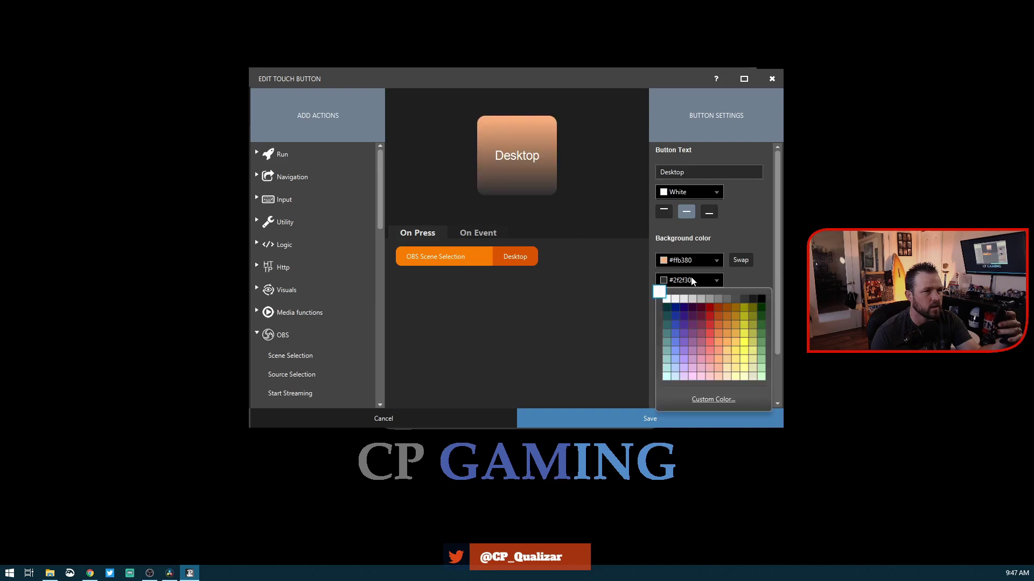
pyautogui.click(725, 361)
pyautogui.click(690, 421)
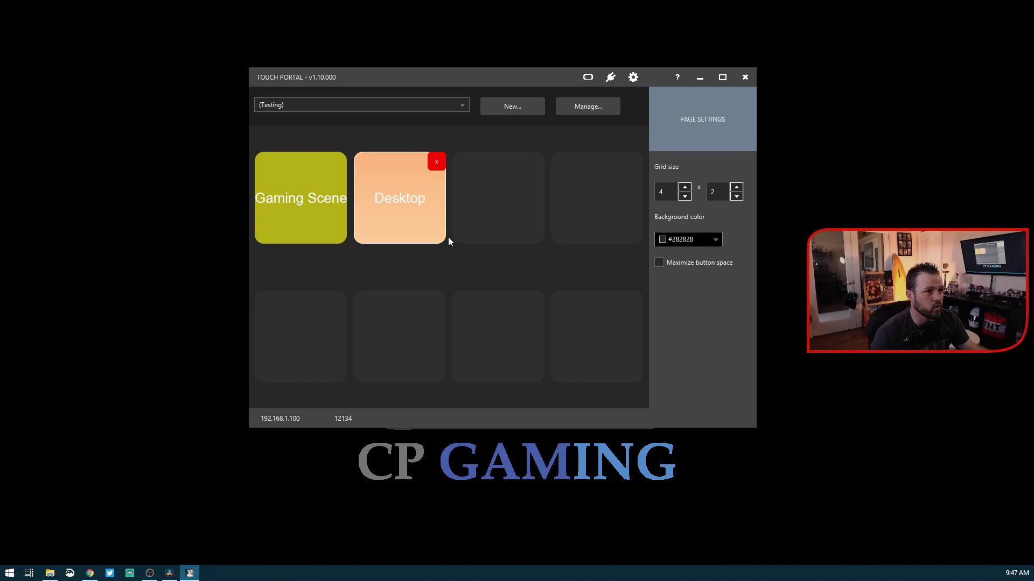
# Step: Give the third slot an OBS scene switch to the Hanging Out scene
pyautogui.click(499, 204)
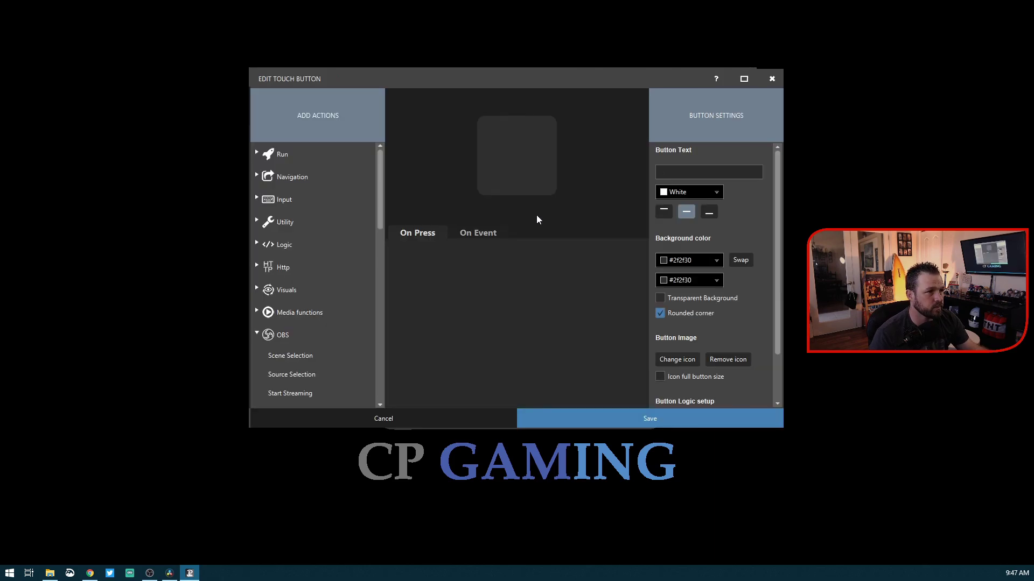
pyautogui.doubleClick(316, 351)
pyautogui.click(560, 201)
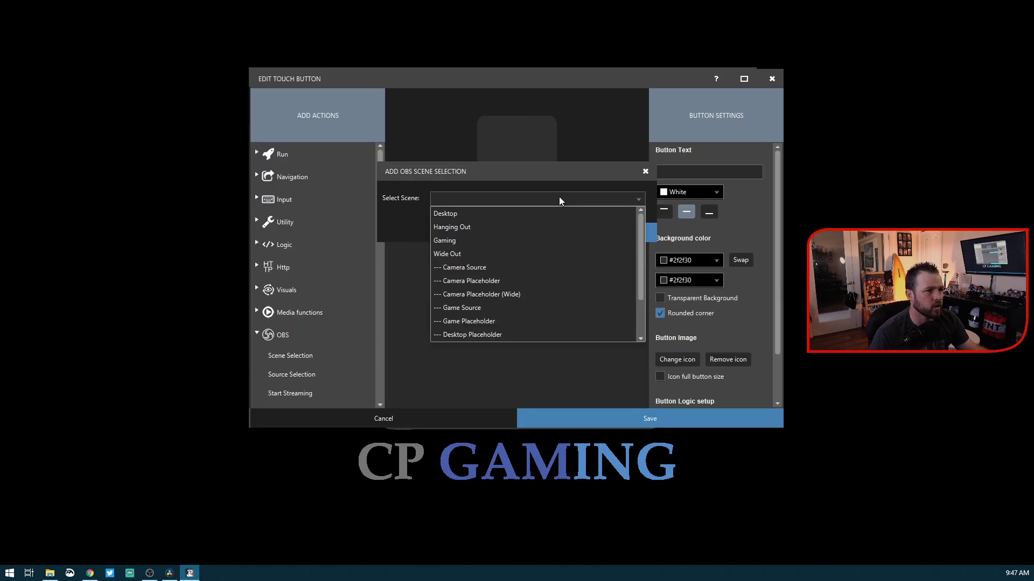
pyautogui.click(471, 225)
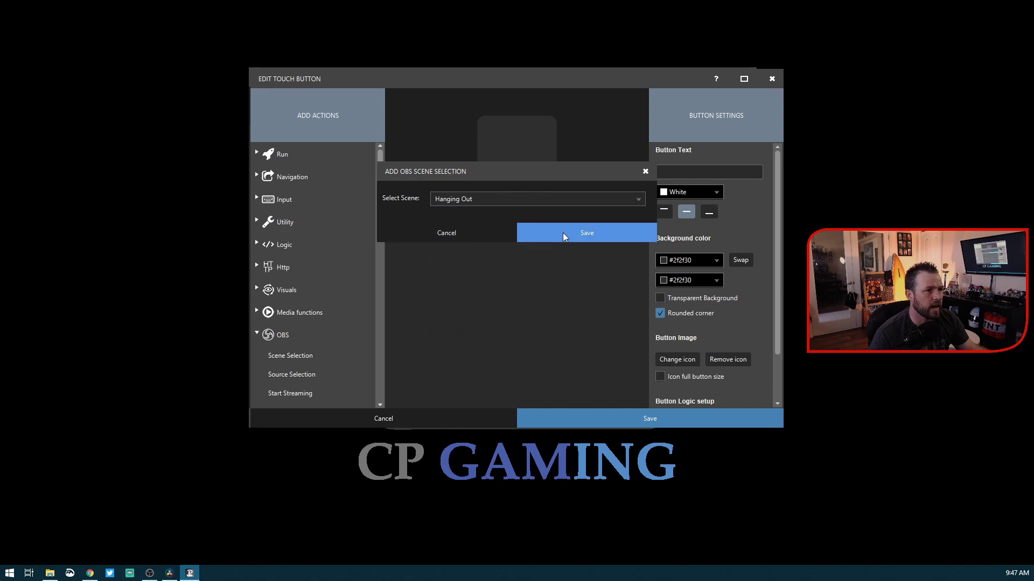
pyautogui.click(563, 232)
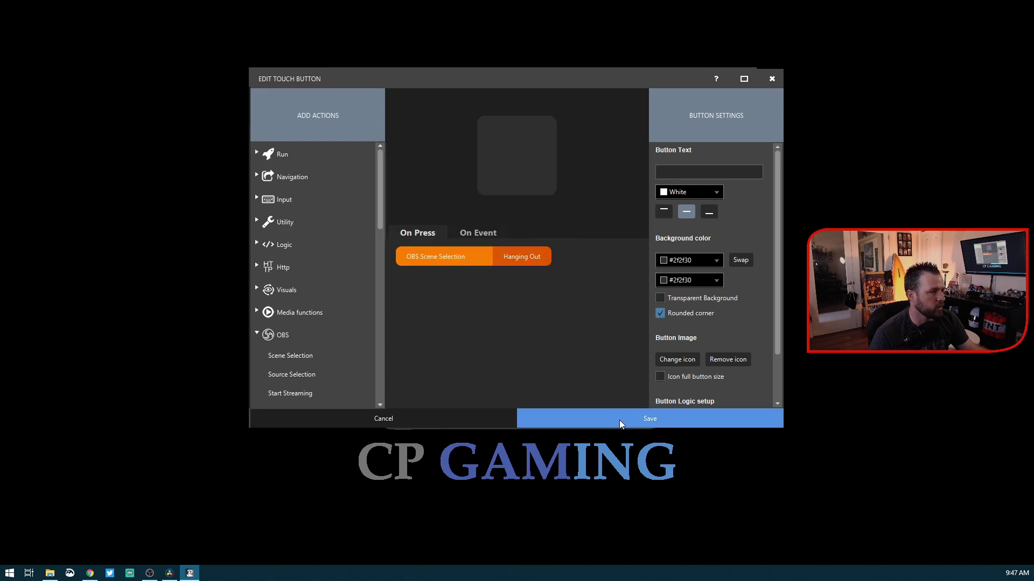
# Step: Set a maroon gradient background, #80334d to #661a33, and save the button
pyautogui.click(715, 260)
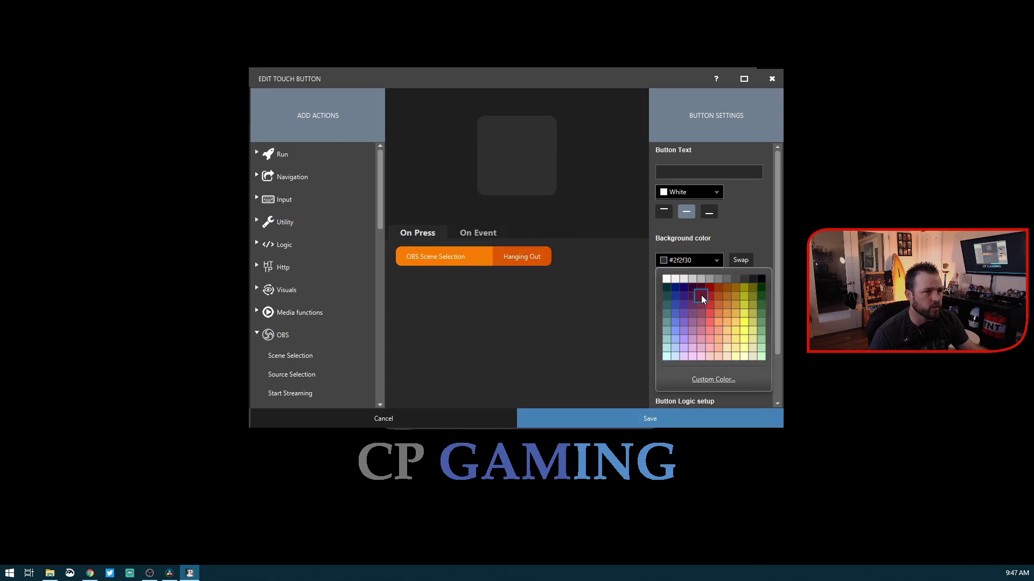
pyautogui.click(696, 304)
pyautogui.click(705, 286)
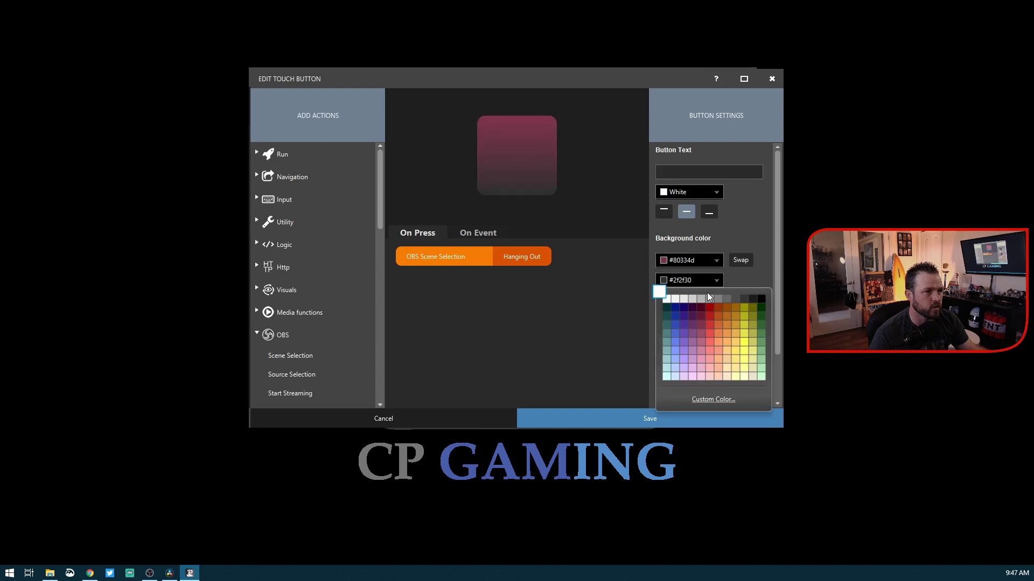
pyautogui.click(696, 318)
pyautogui.click(654, 422)
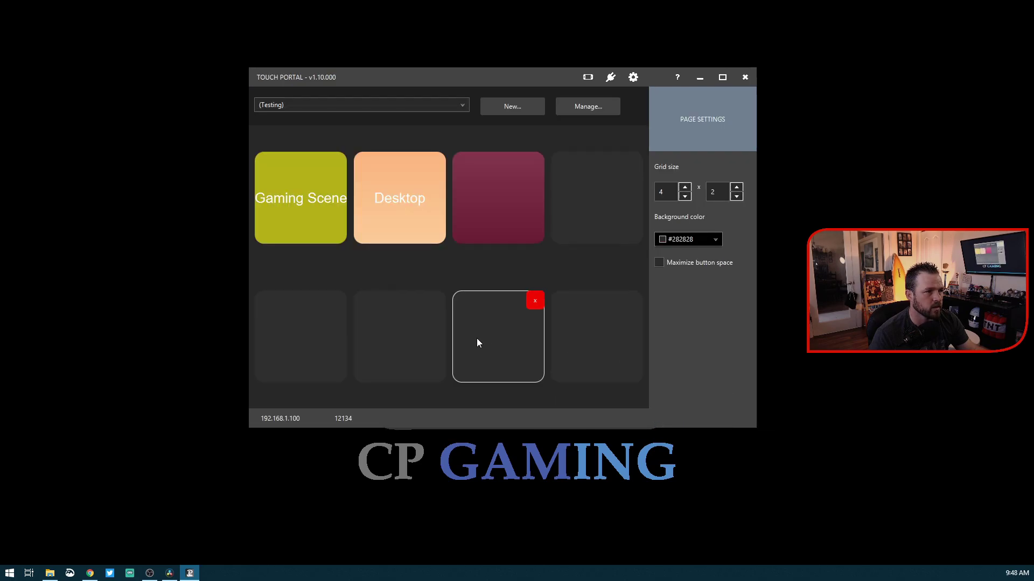
# Step: Label the maroon button 'Hanging Out' and save it
pyautogui.doubleClick(522, 221)
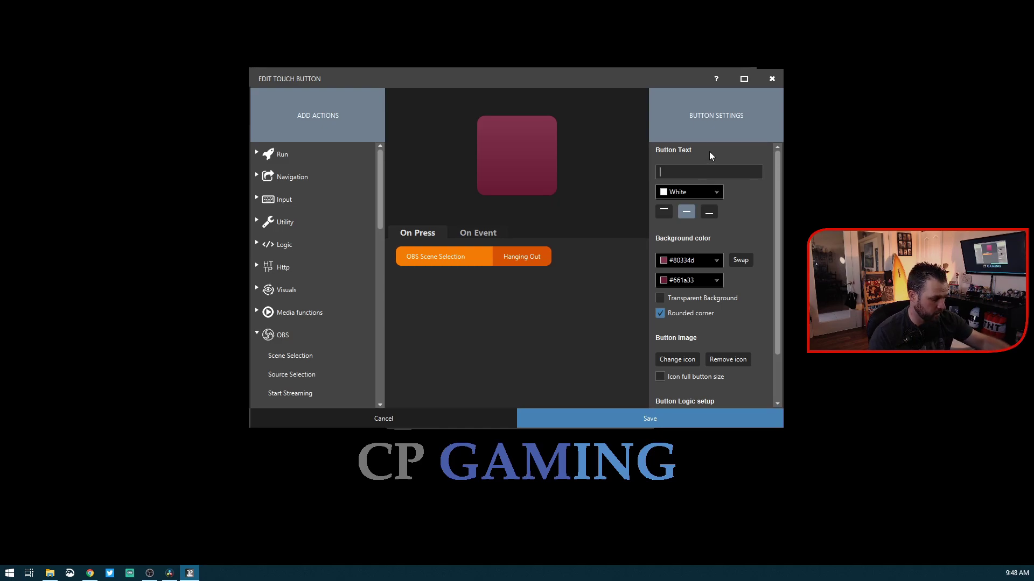
pyautogui.write('Hanging Out')
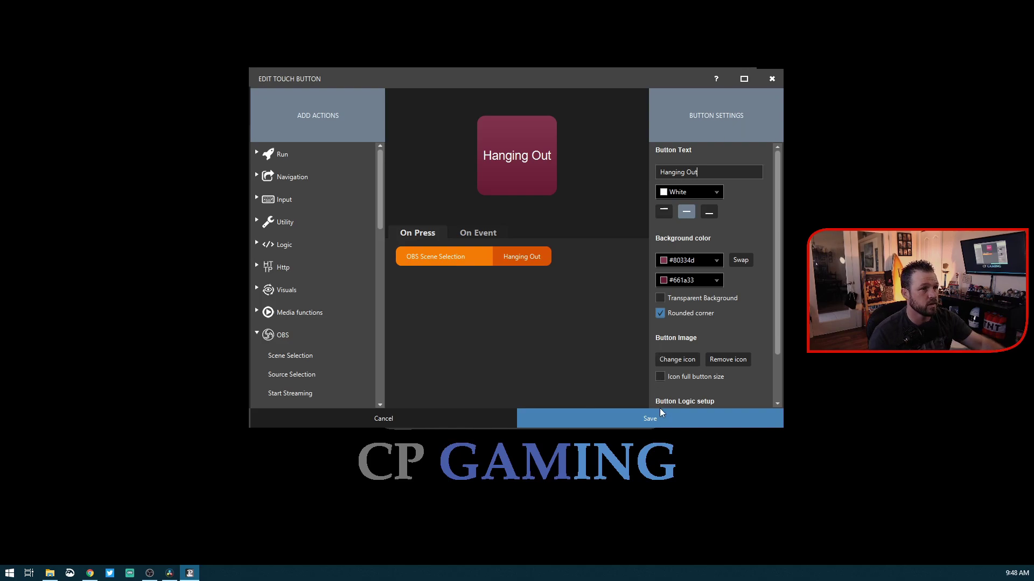
pyautogui.click(661, 420)
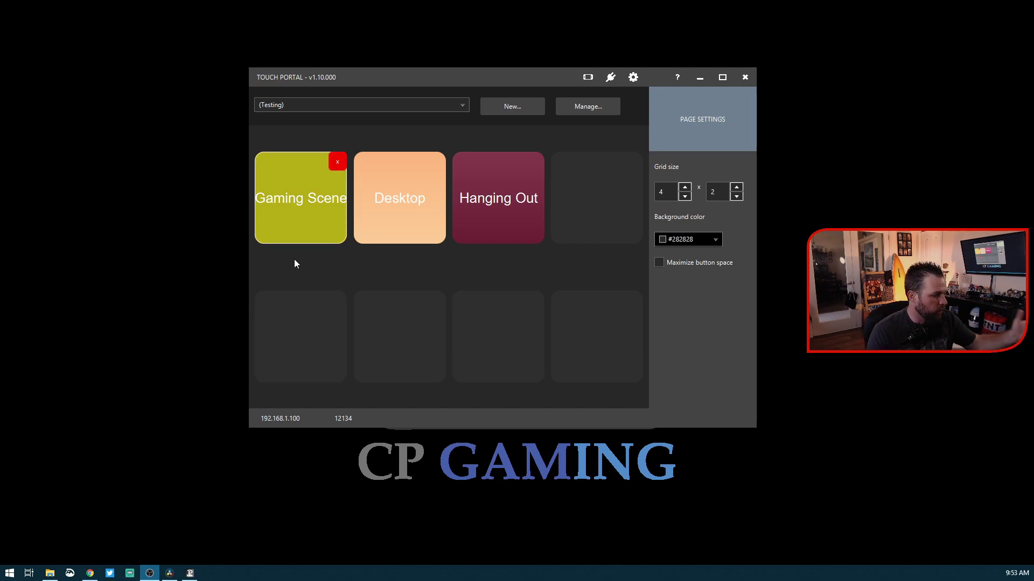
# Step: Add a Desktop Transition scene switch to the Desktop button and move it first
pyautogui.click(385, 195)
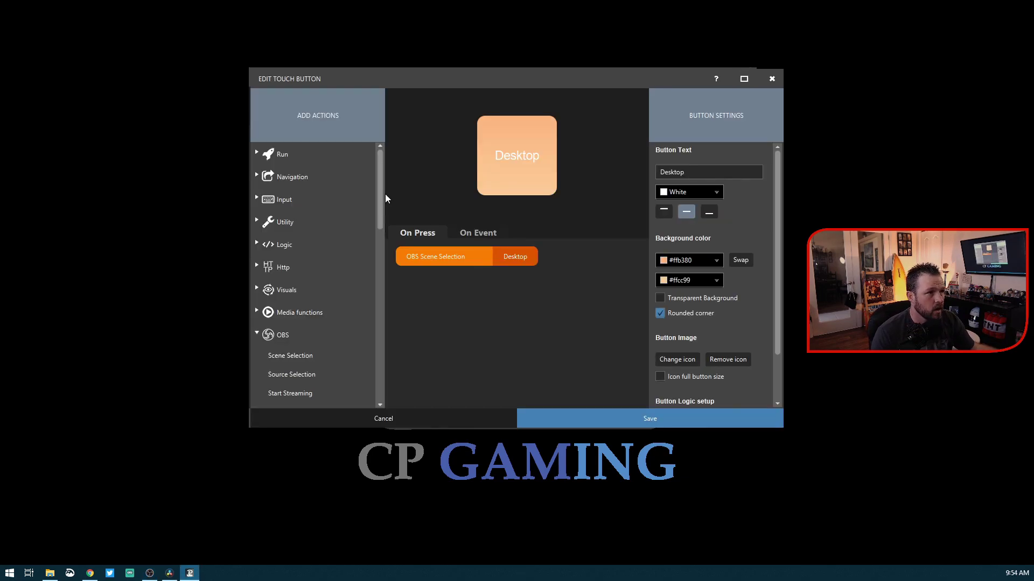
pyautogui.rightClick(453, 283)
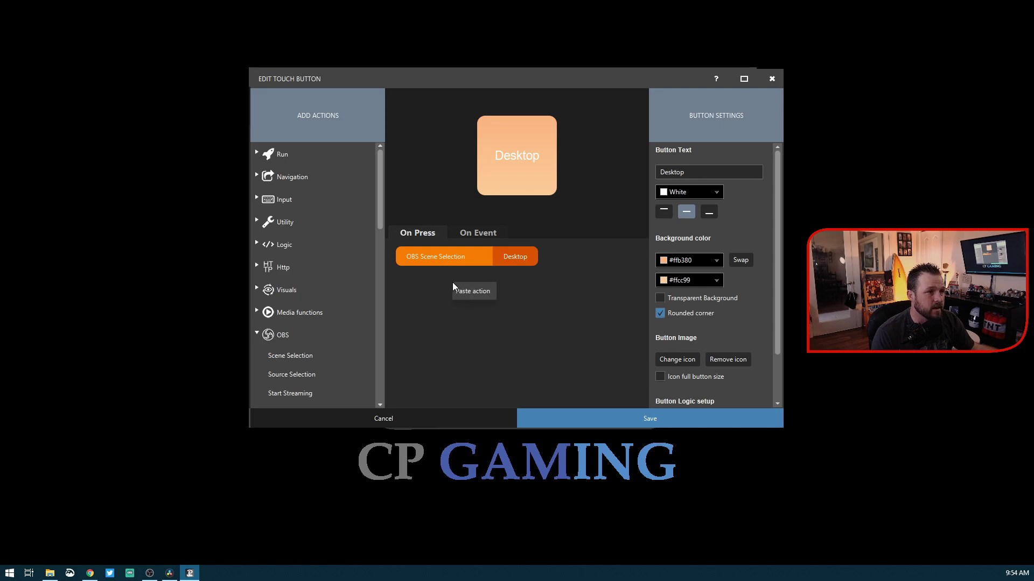
pyautogui.click(530, 316)
pyautogui.scroll(-2, 274, 318)
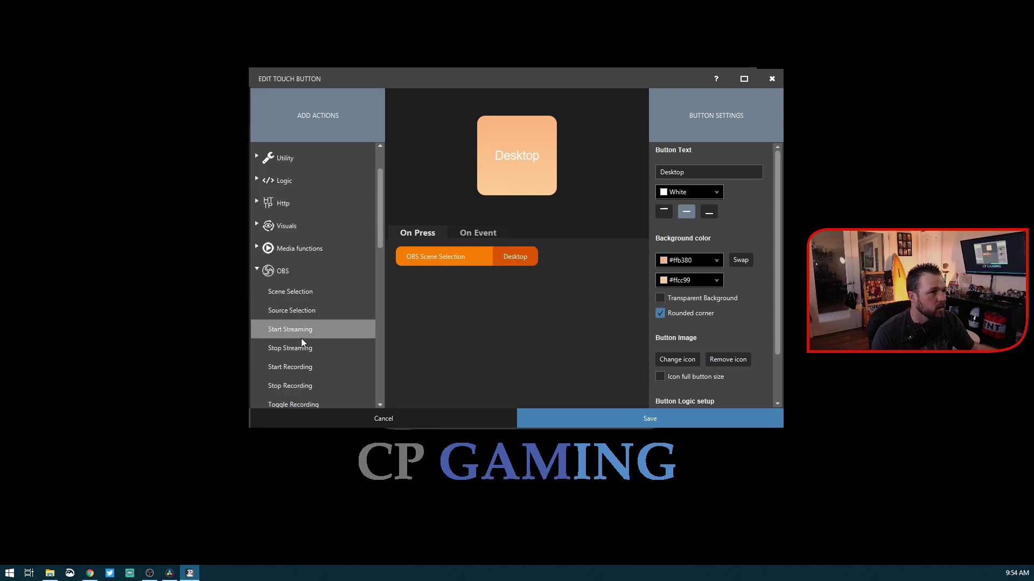
pyautogui.moveTo(307, 291); pyautogui.dragTo(450, 246)
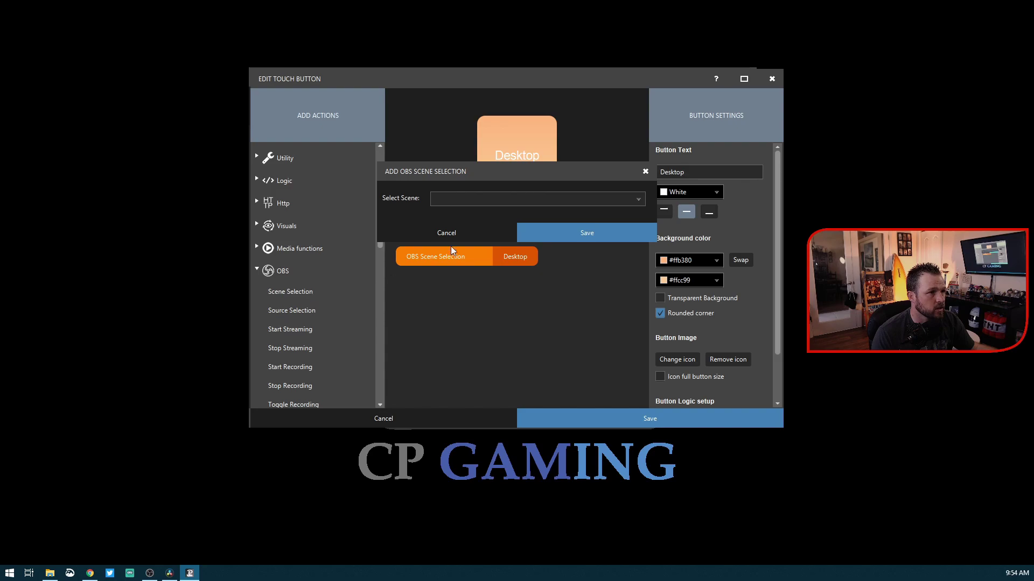
pyautogui.click(492, 202)
pyautogui.scroll(-2, 536, 260)
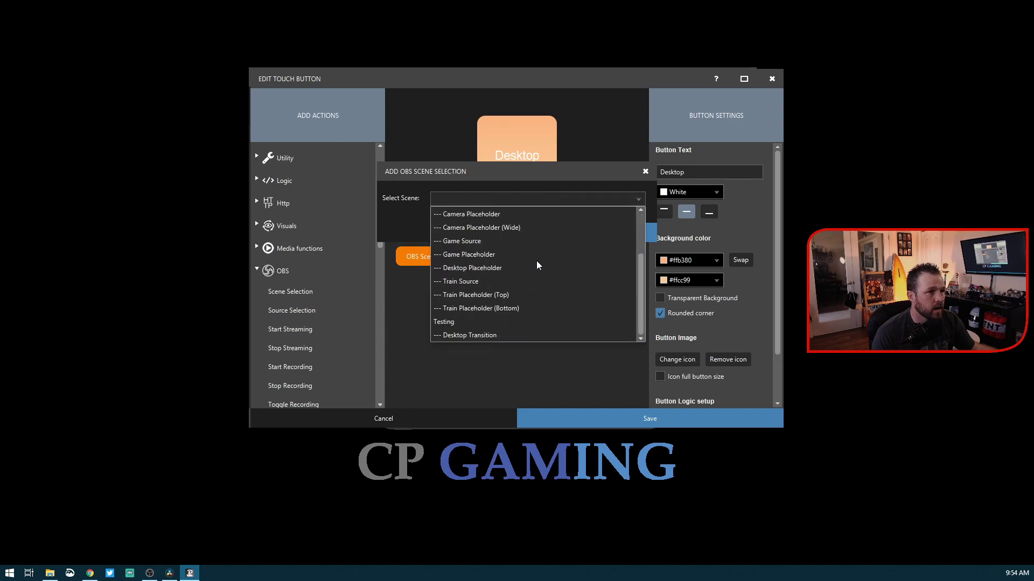
pyautogui.click(486, 334)
pyautogui.click(567, 231)
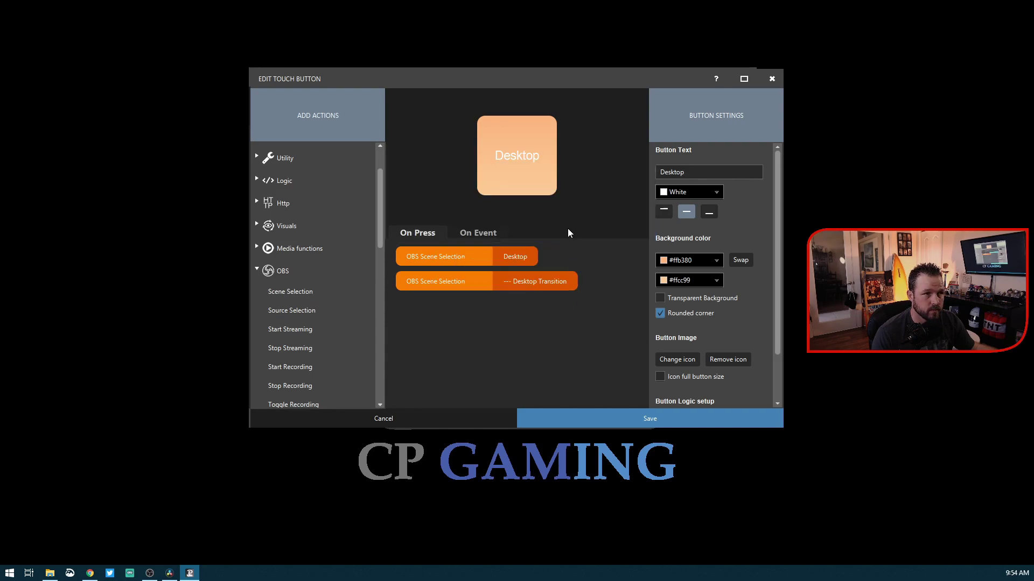
pyautogui.moveTo(463, 254); pyautogui.dragTo(471, 254)
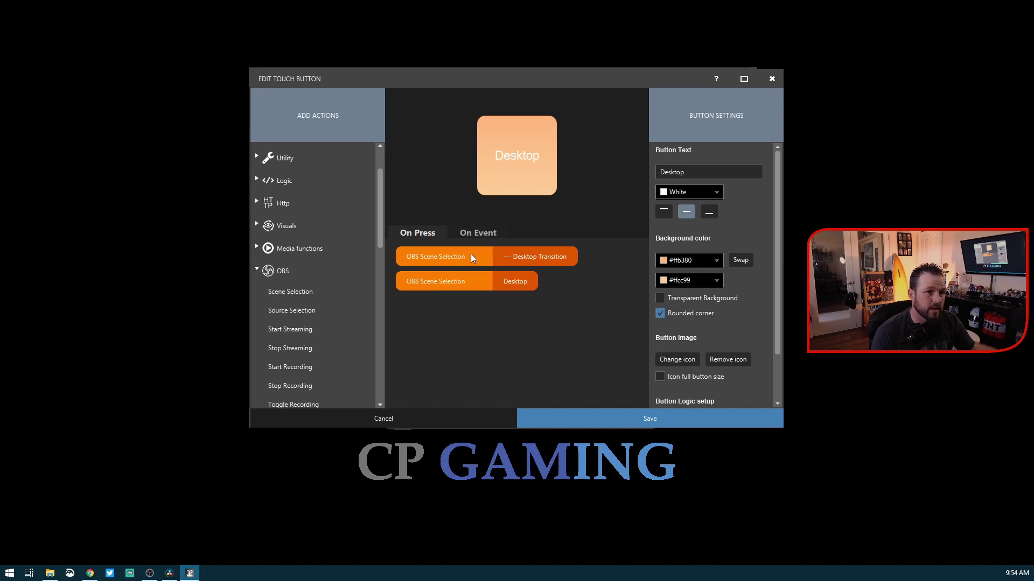
# Step: Add a 2000 ms Logic Timer between the two scene switches
pyautogui.click(255, 269)
pyautogui.scroll(1, 269, 275)
pyautogui.click(255, 245)
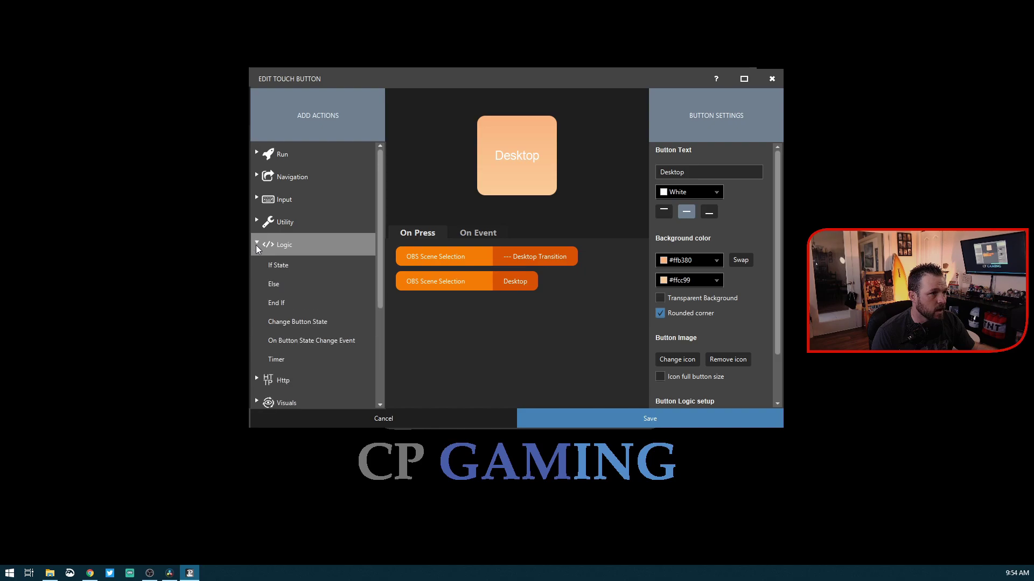
pyautogui.doubleClick(291, 364)
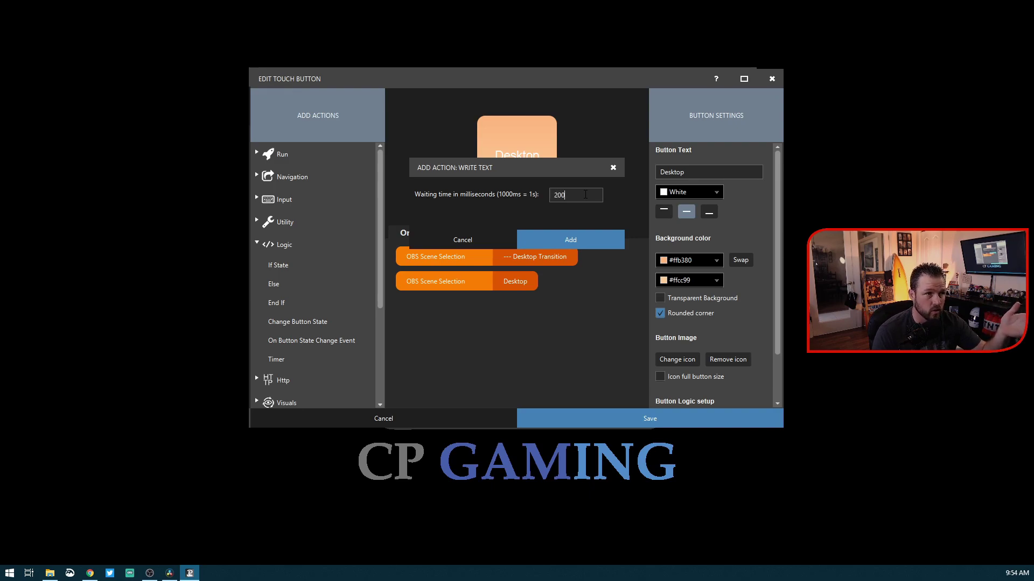
pyautogui.click(575, 233)
pyautogui.moveTo(461, 311); pyautogui.dragTo(471, 277)
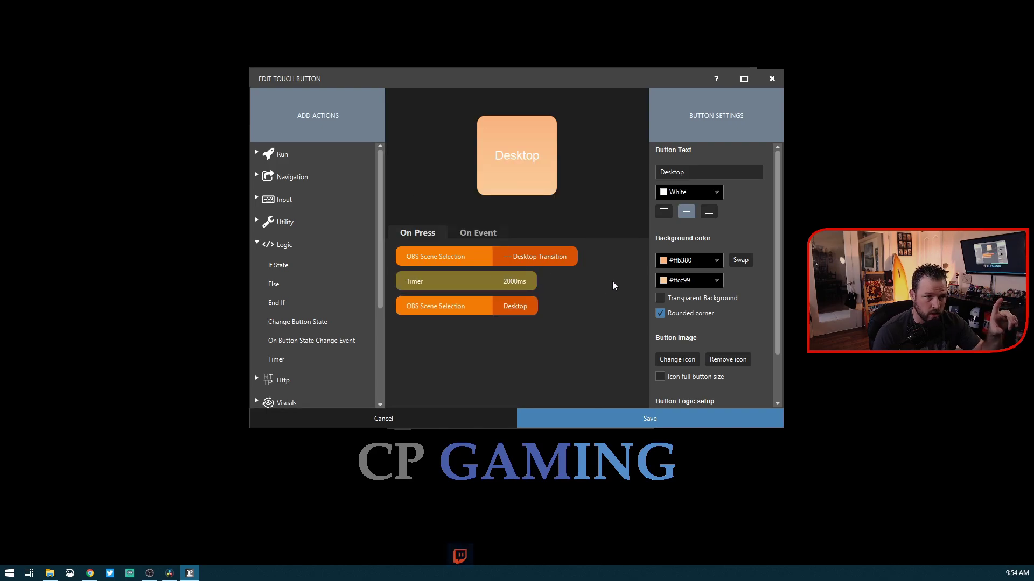
# Step: Save the Desktop button's transition, timer and desktop chain, then bring OBS Studio forward
pyautogui.click(654, 417)
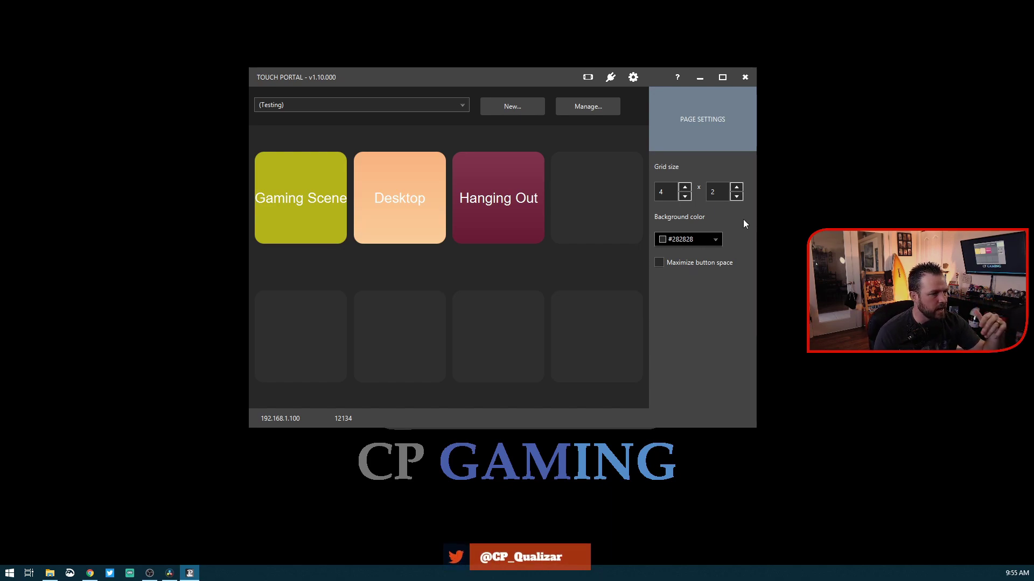
pyautogui.rightClick(1, 113)
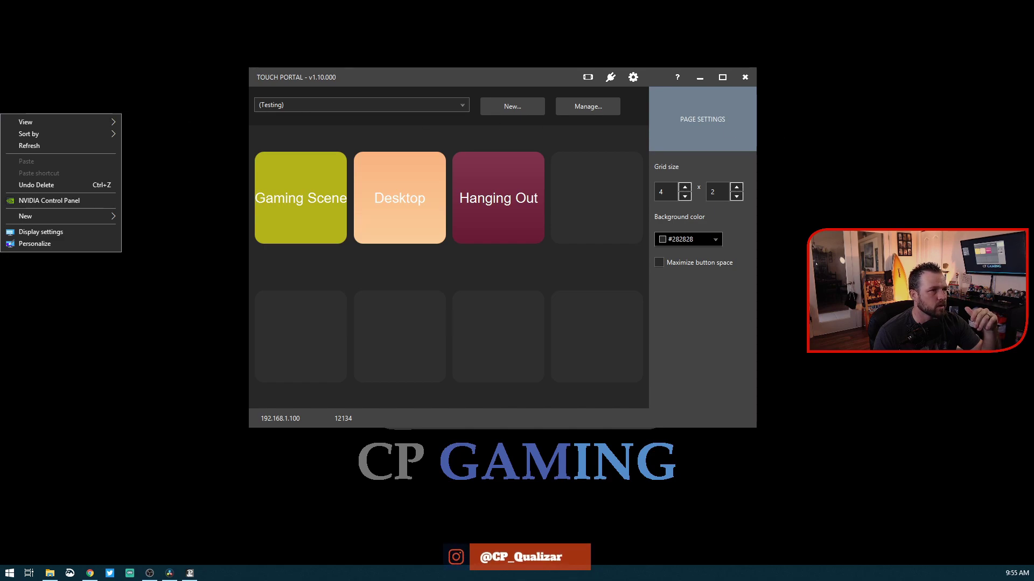
pyautogui.click(549, 33)
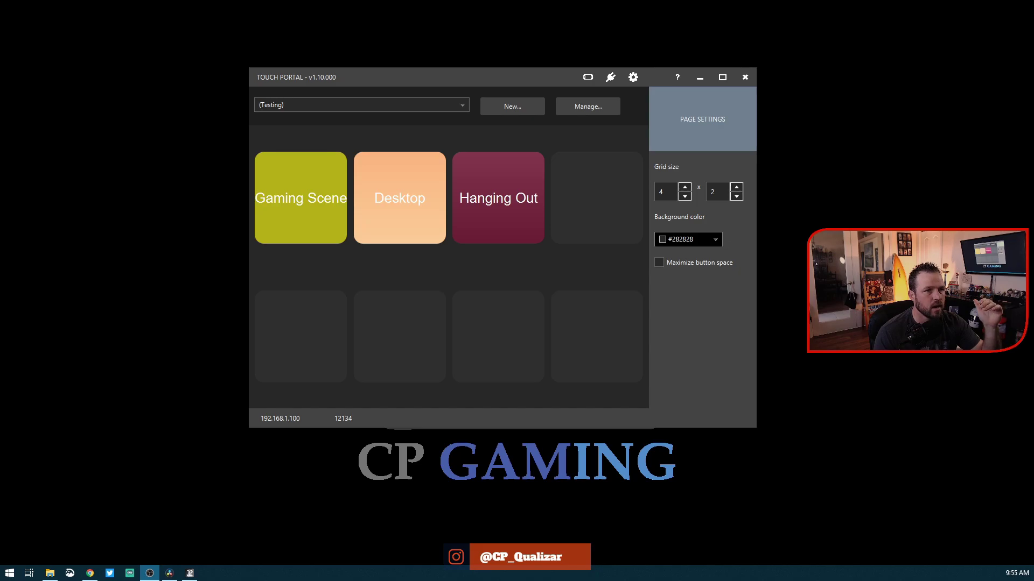
pyautogui.click(150, 572)
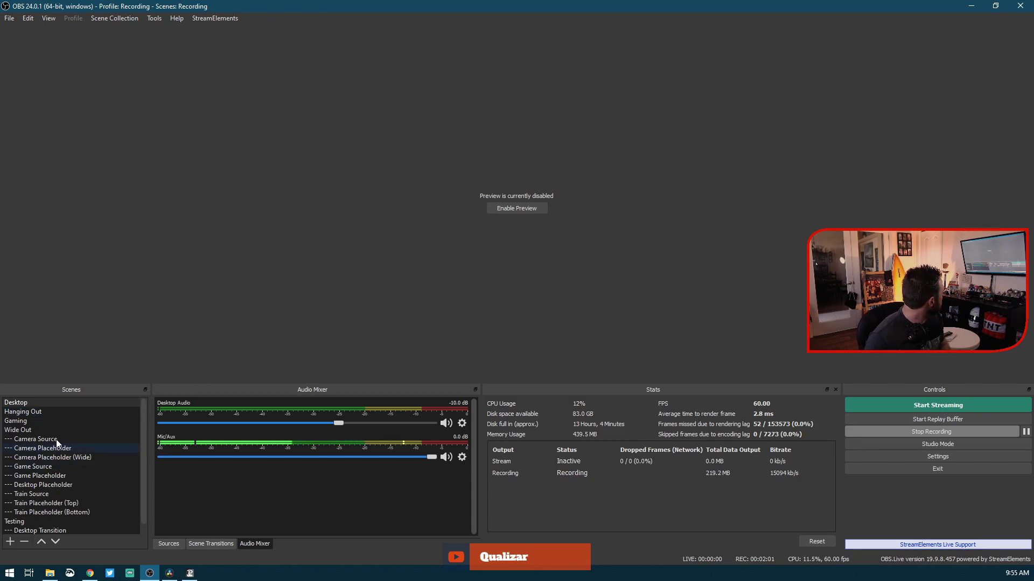
# Step: Swap the Audio Mixer for the Sources list showing Desktop Transition's sources
pyautogui.scroll(-1, 77, 507)
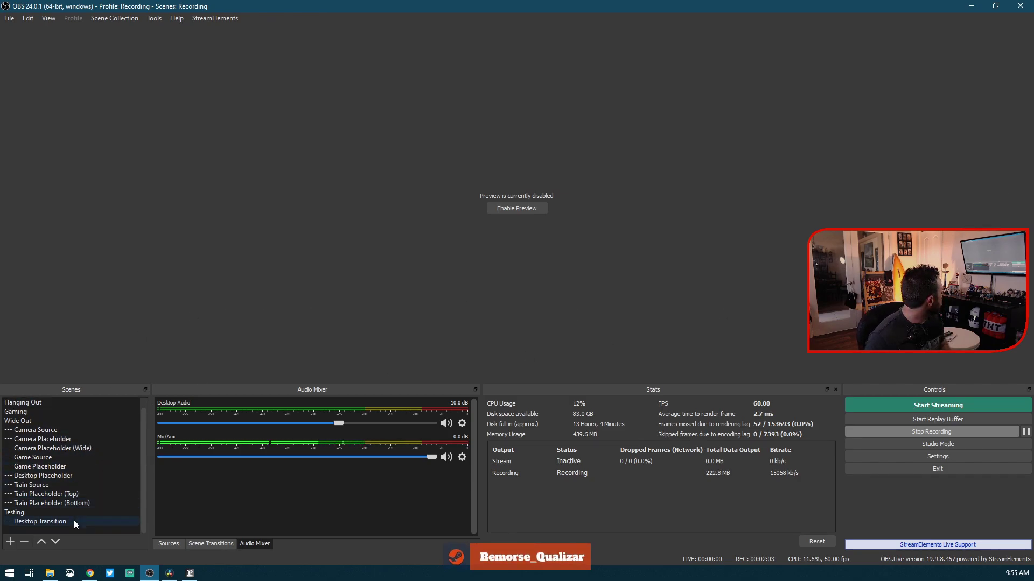
pyautogui.click(169, 544)
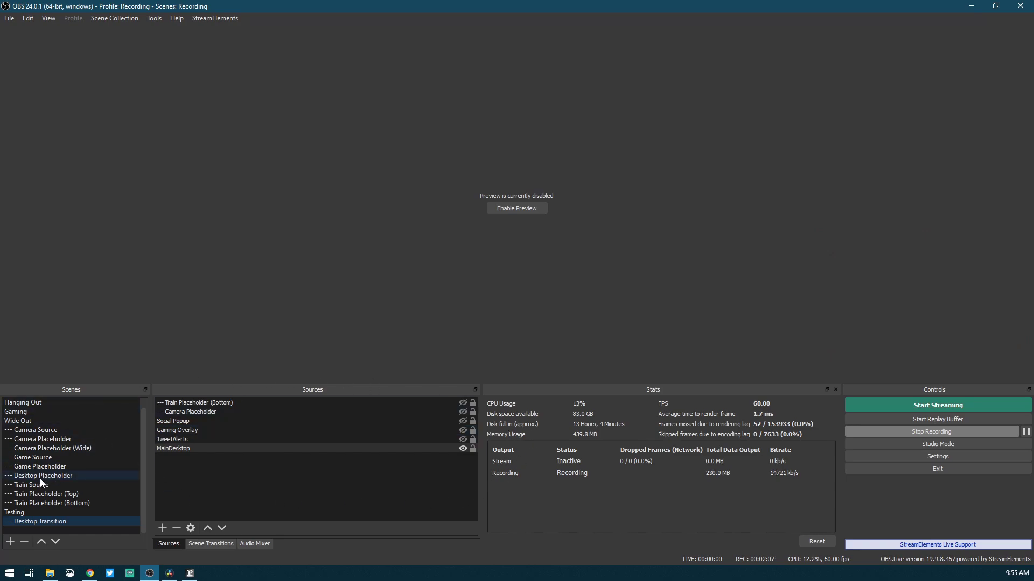
pyautogui.scroll(1, 50, 479)
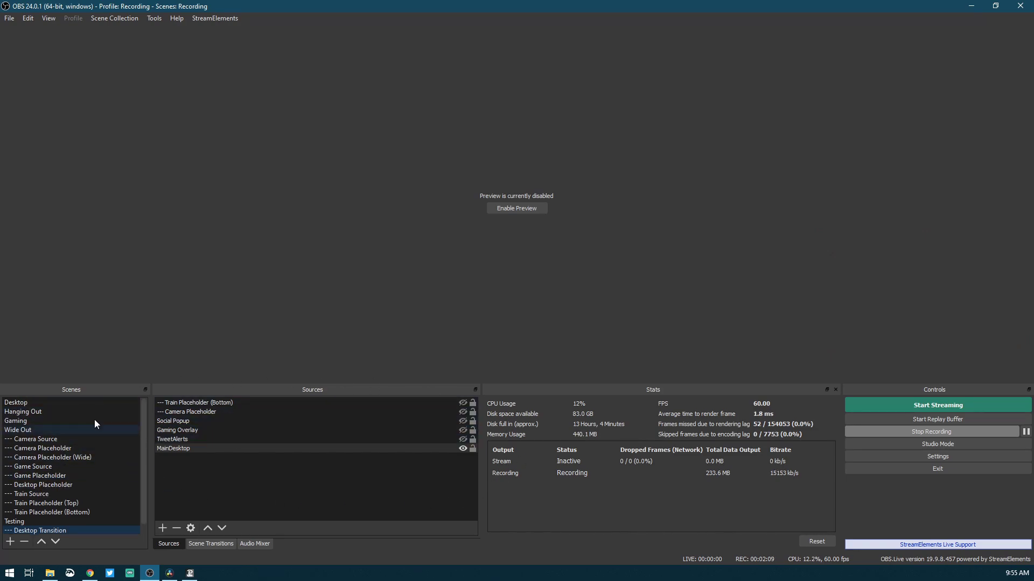